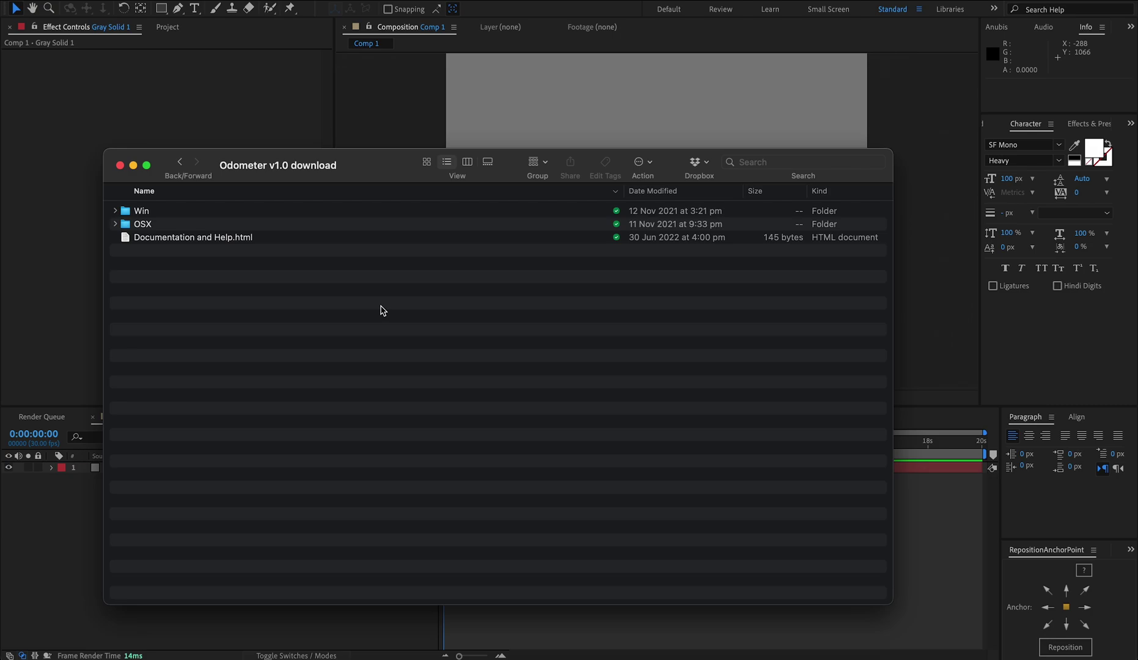
Step: Open Documentation and Help.html from the Odometer v1.0 download folder
{"action": "double_click", "coordinate": [180, 242]}
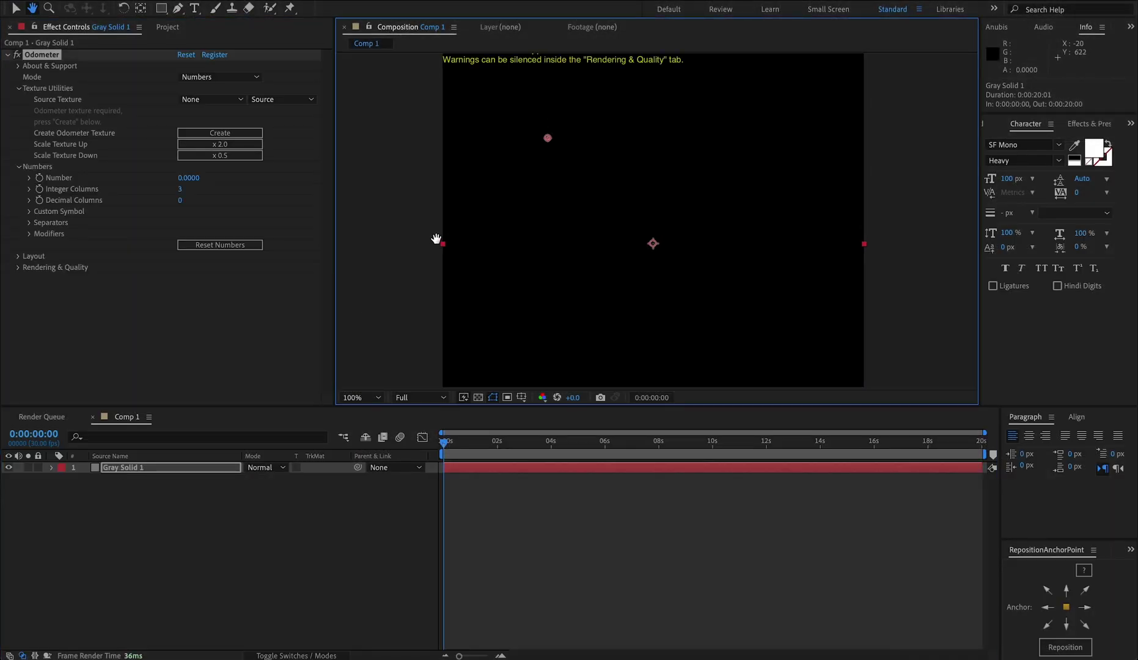
Step: Create the Odometer texture so the comp shows '0 0 0' instead of the warning
{"action": "scroll", "coordinate": [520, 96], "scroll_direction": "up", "scroll_amount": 2}
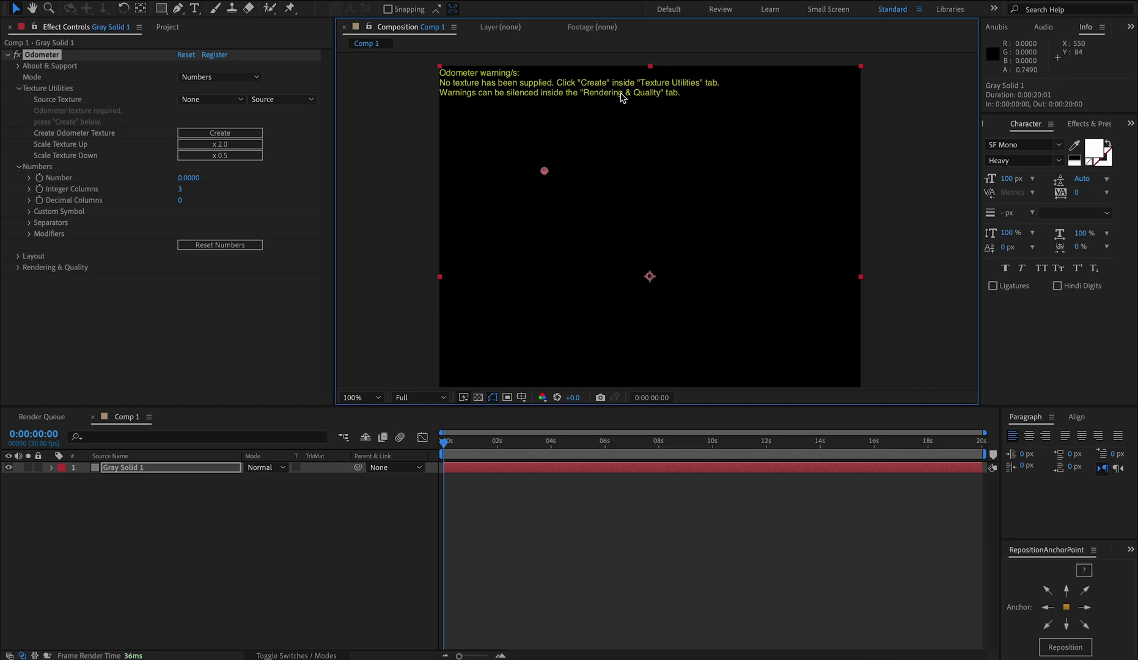
{"action": "left_click", "coordinate": [199, 132]}
{"action": "left_click", "coordinate": [236, 135]}
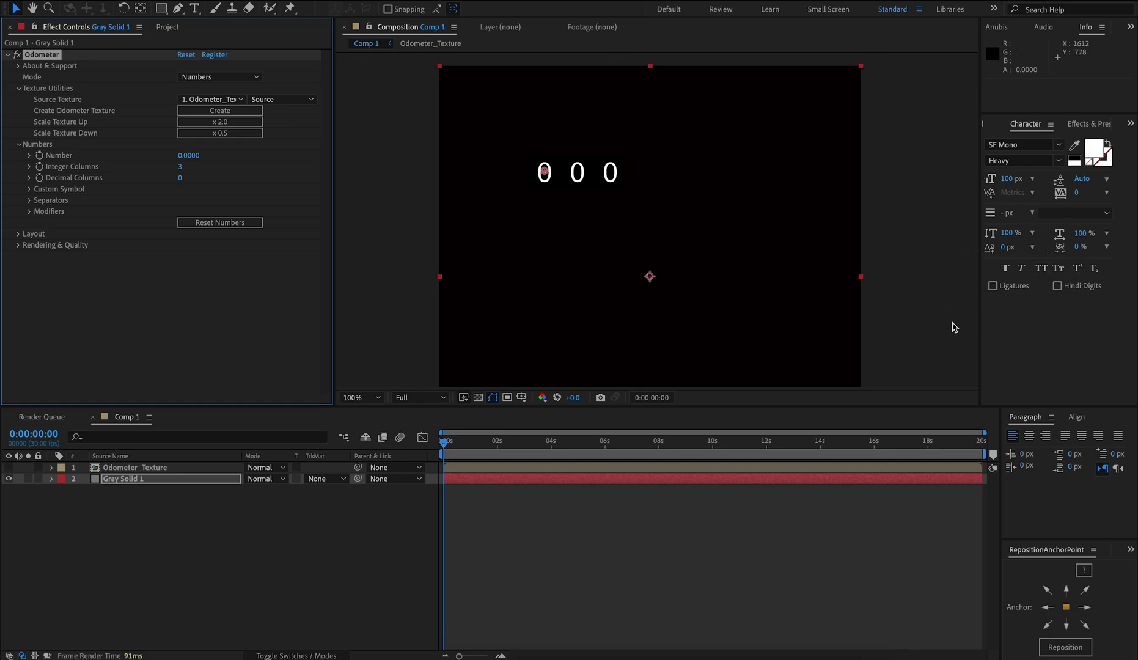
Step: In the Odometer_Texture precomp, set every glyph layer to the Bold font style
{"action": "double_click", "coordinate": [154, 467]}
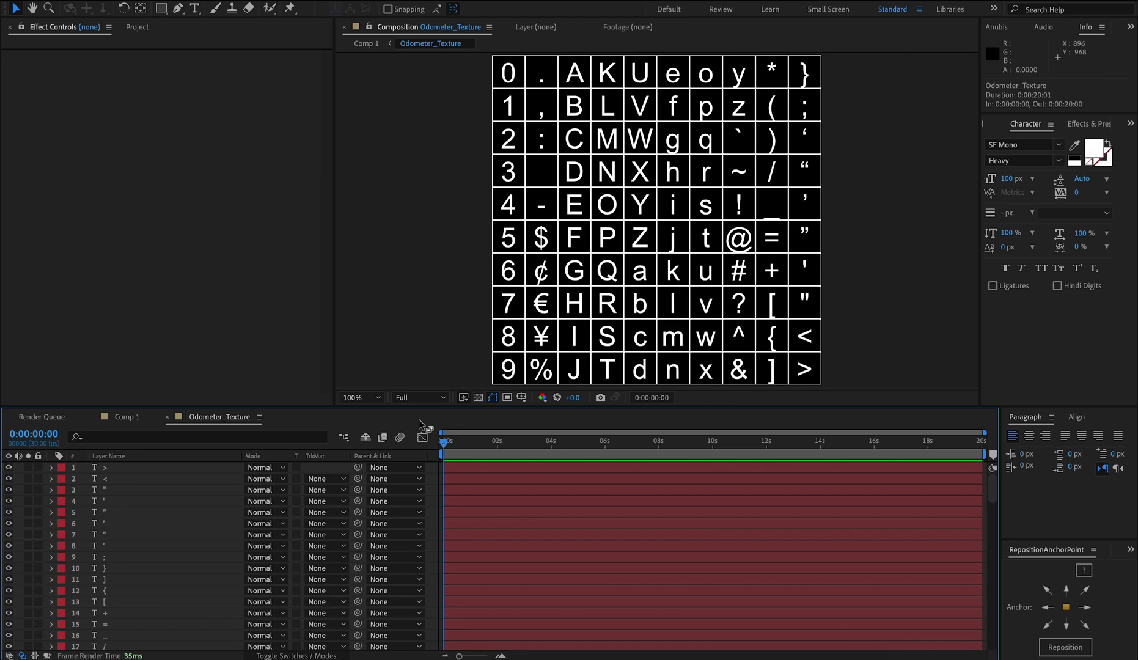
{"action": "left_click", "coordinate": [478, 397]}
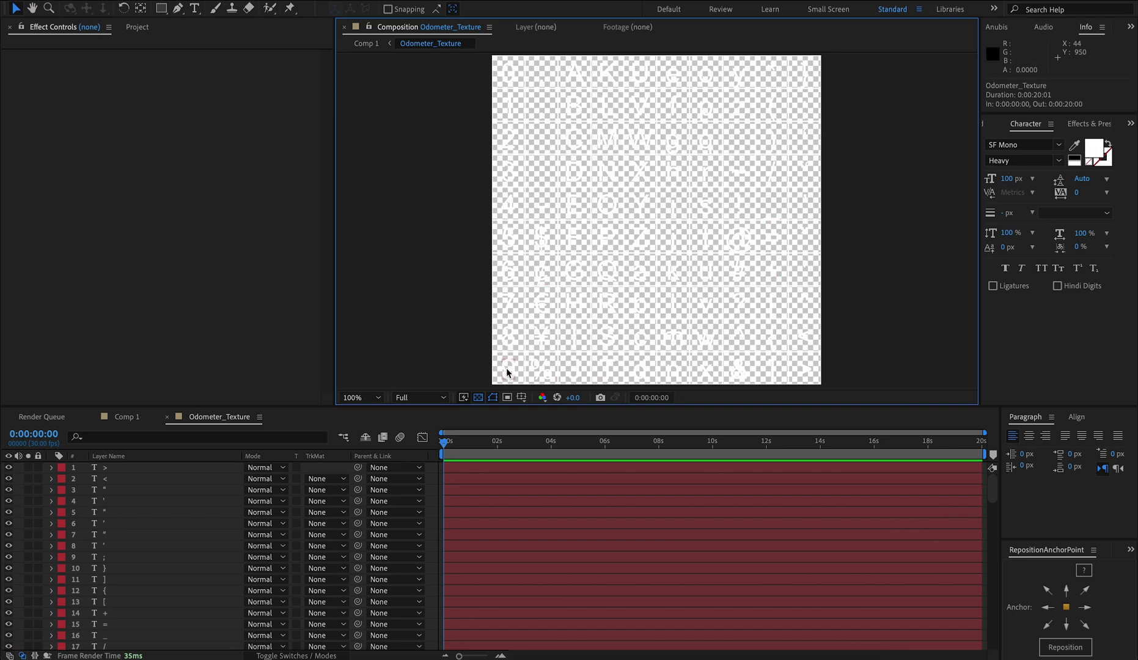
{"action": "left_click", "coordinate": [479, 398]}
{"action": "key", "text": "comma"}
{"action": "key", "text": "ctrl+a"}
{"action": "key", "text": "period"}
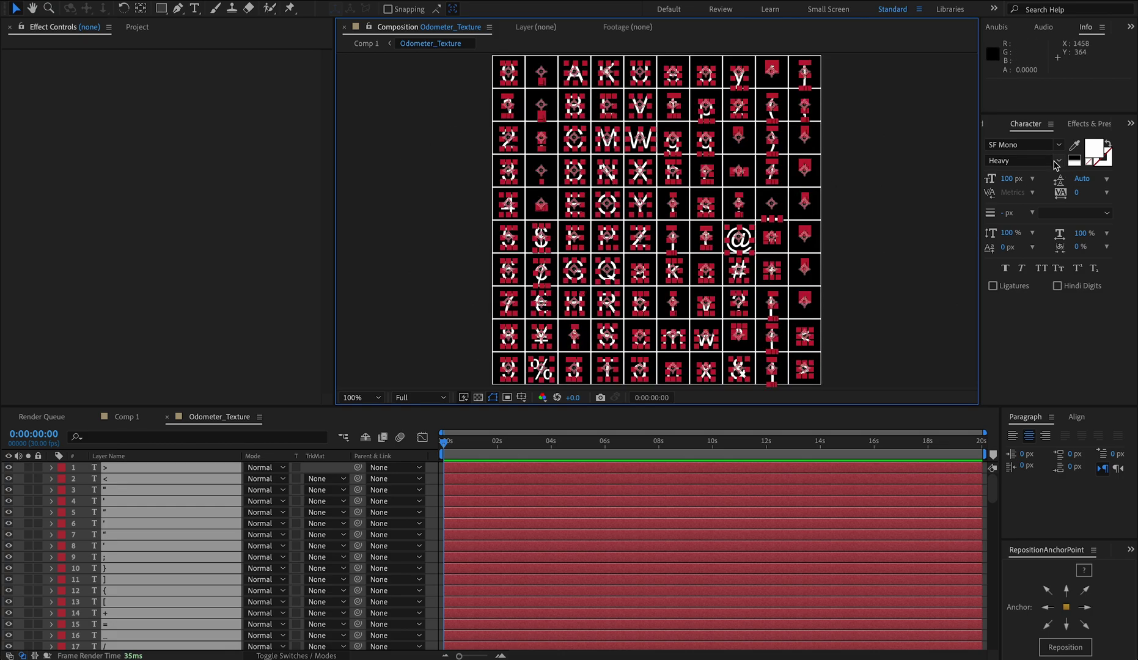
{"action": "left_click", "coordinate": [1057, 163]}
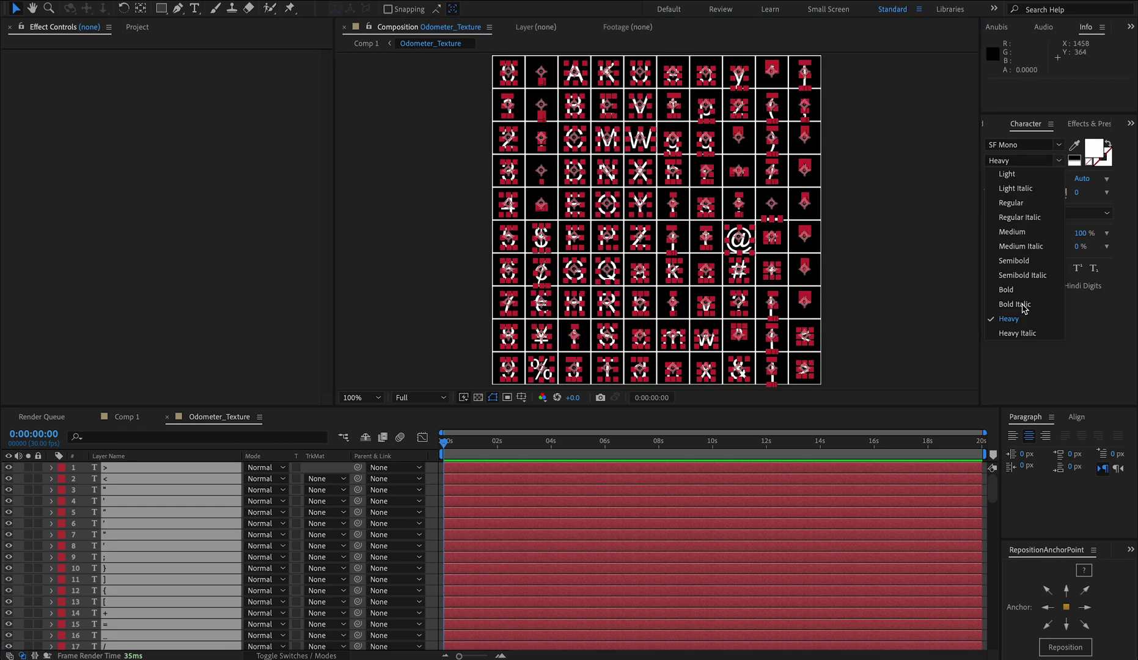
{"action": "left_click", "coordinate": [1009, 290]}
Step: Inspect the $ glyph's text layer, then deselect it and return to the Selection tool
{"action": "left_click", "coordinate": [414, 216]}
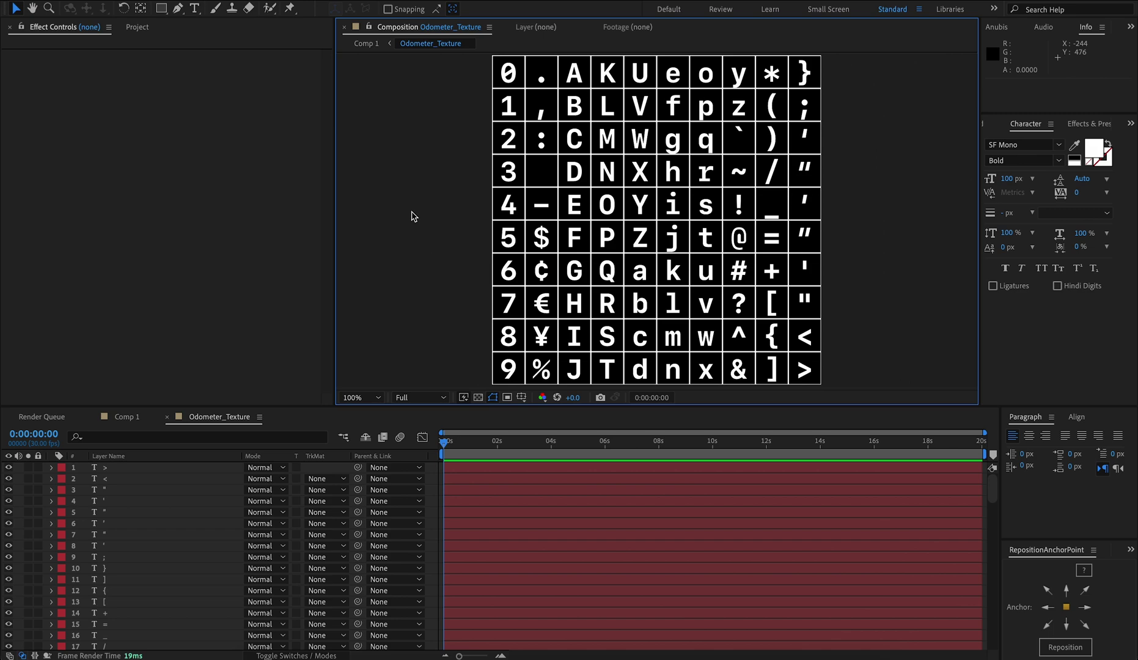
{"action": "left_click", "coordinate": [537, 240]}
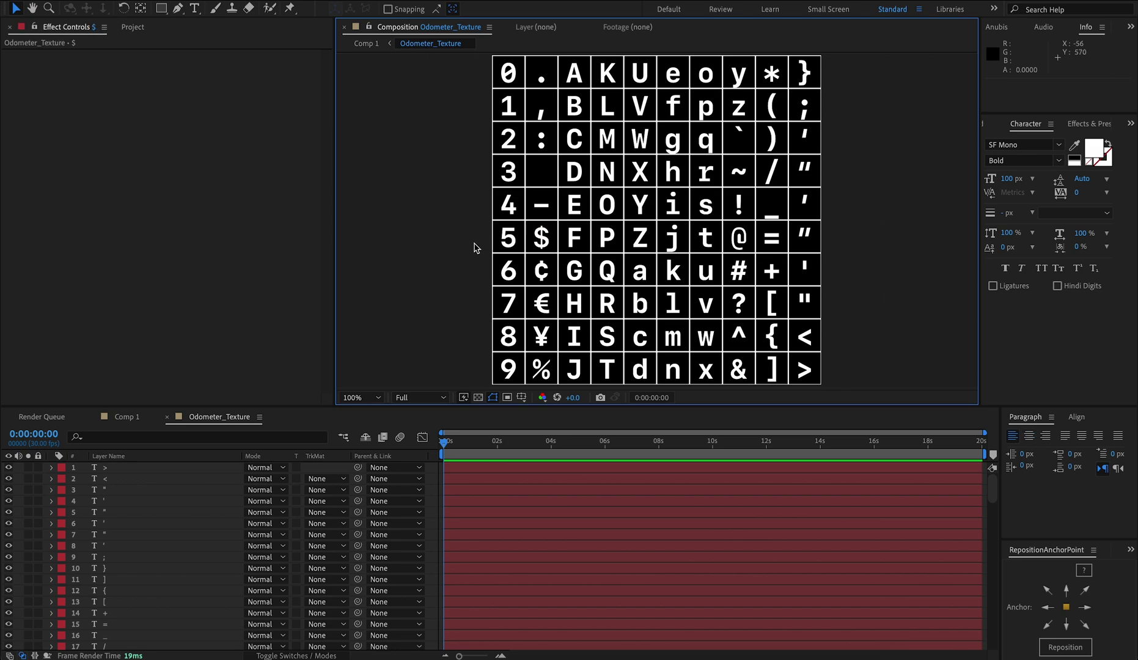
{"action": "double_click", "coordinate": [541, 238]}
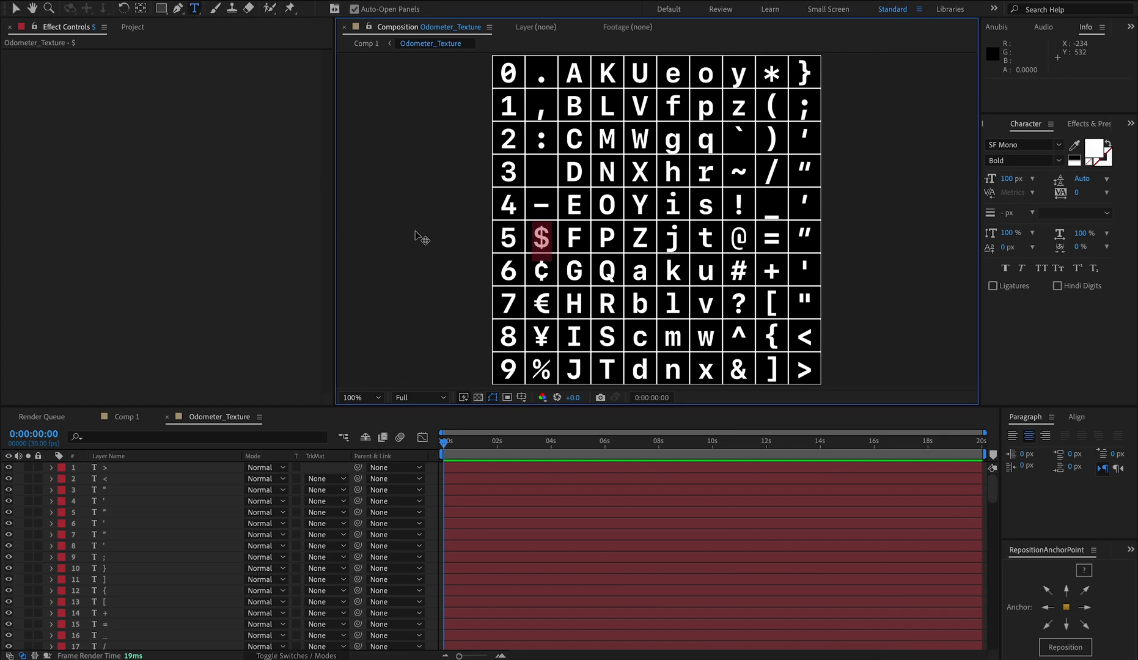
{"action": "key", "text": "Escape"}
{"action": "key", "text": "ctrl+shift+a"}
{"action": "key", "text": "v"}
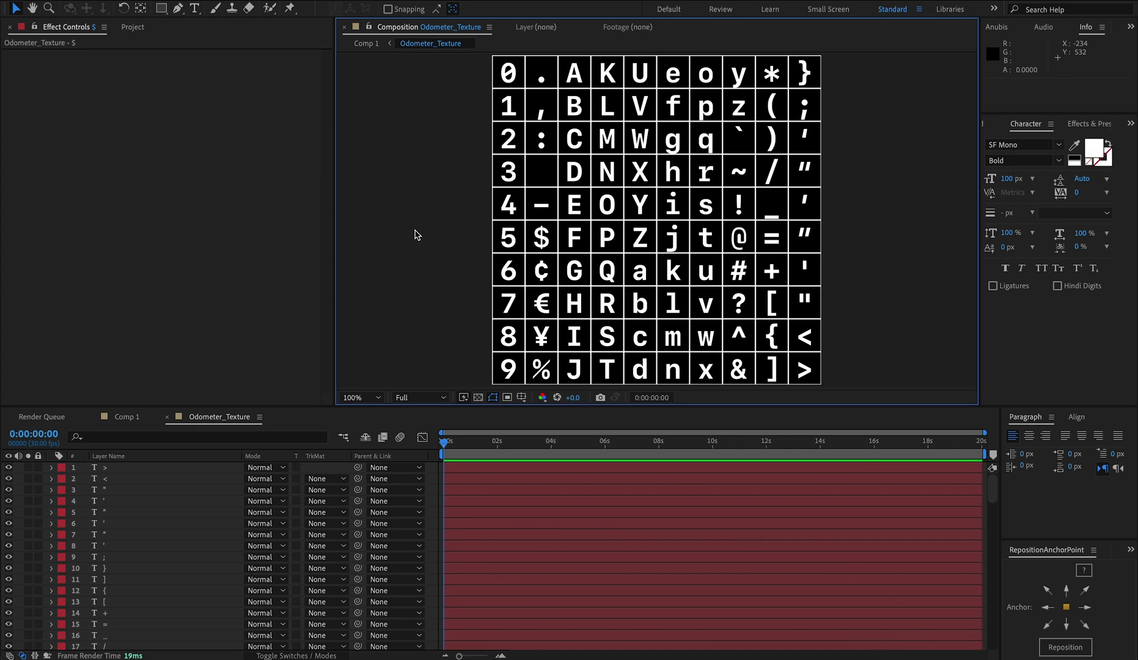
{"action": "key", "text": "Tab"}
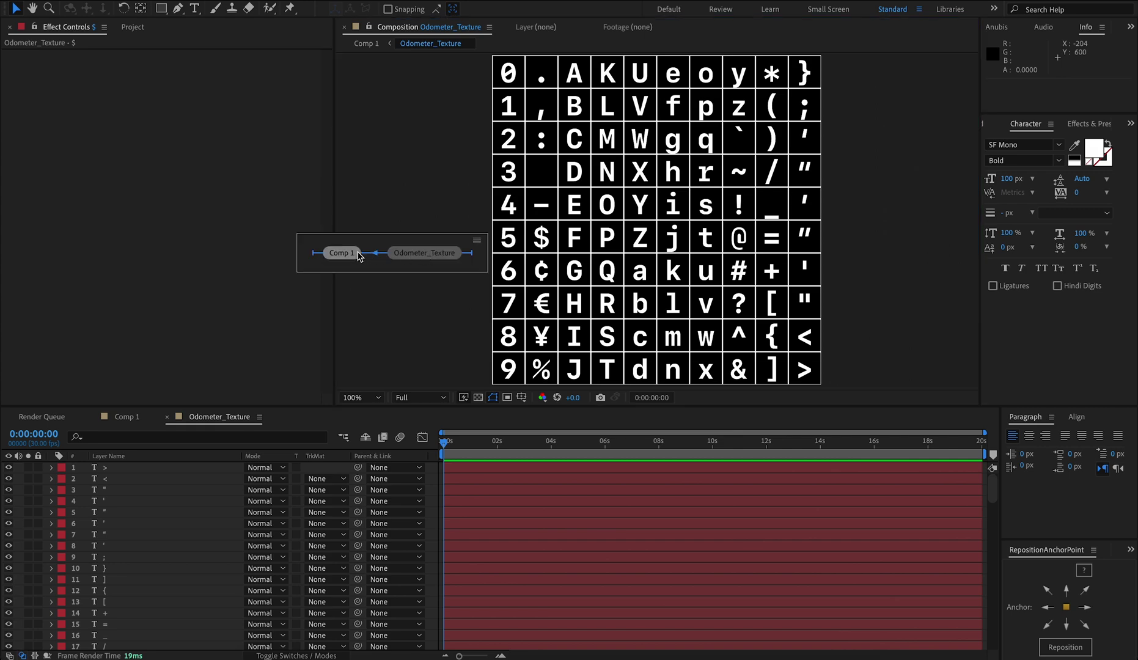
Step: Back in Comp 1, set the Odometer Number to 1000 at 0:00:02:00
{"action": "left_click", "coordinate": [341, 253]}
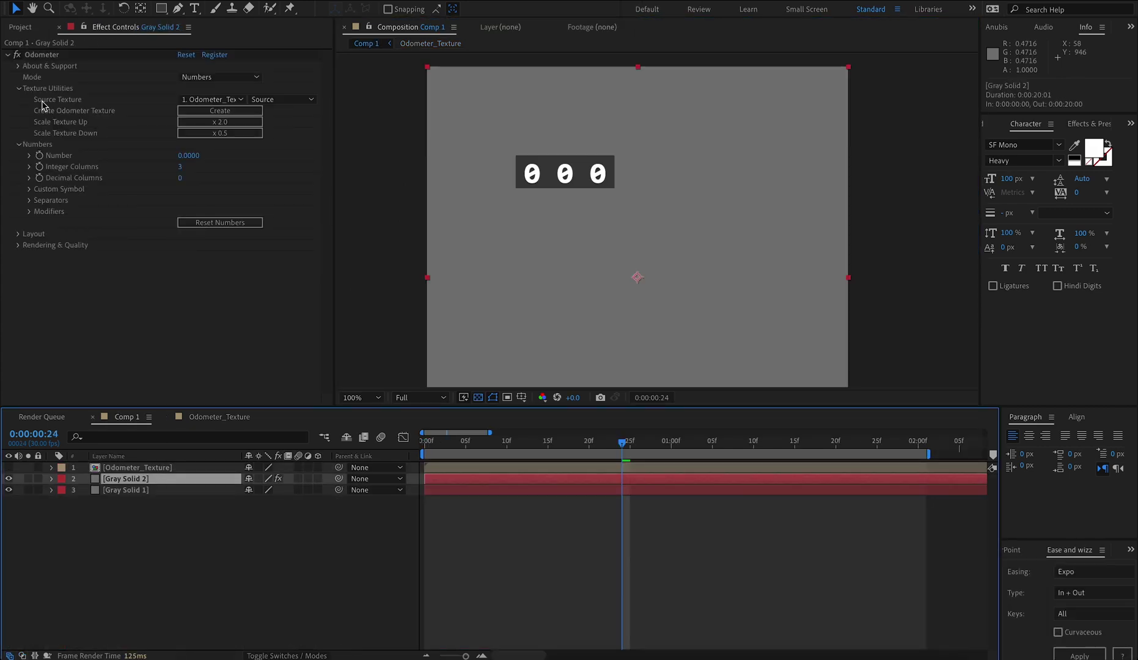
{"action": "left_click", "coordinate": [61, 166]}
{"action": "key", "text": "End"}
{"action": "left_click", "coordinate": [181, 156]}
{"action": "type", "text": "1000"}
{"action": "key", "text": "Return"}
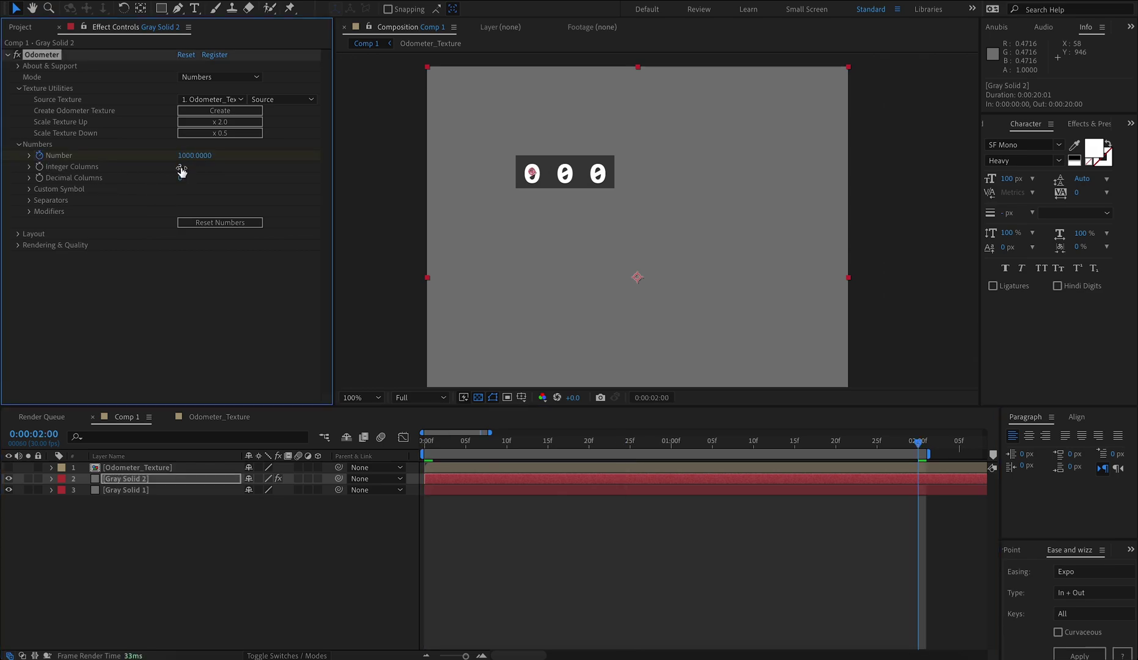
Step: Set Integer Columns to 4 and Decimal Columns to 1
{"action": "left_click", "coordinate": [181, 168]}
{"action": "type", "text": "4"}
{"action": "key", "text": "Return"}
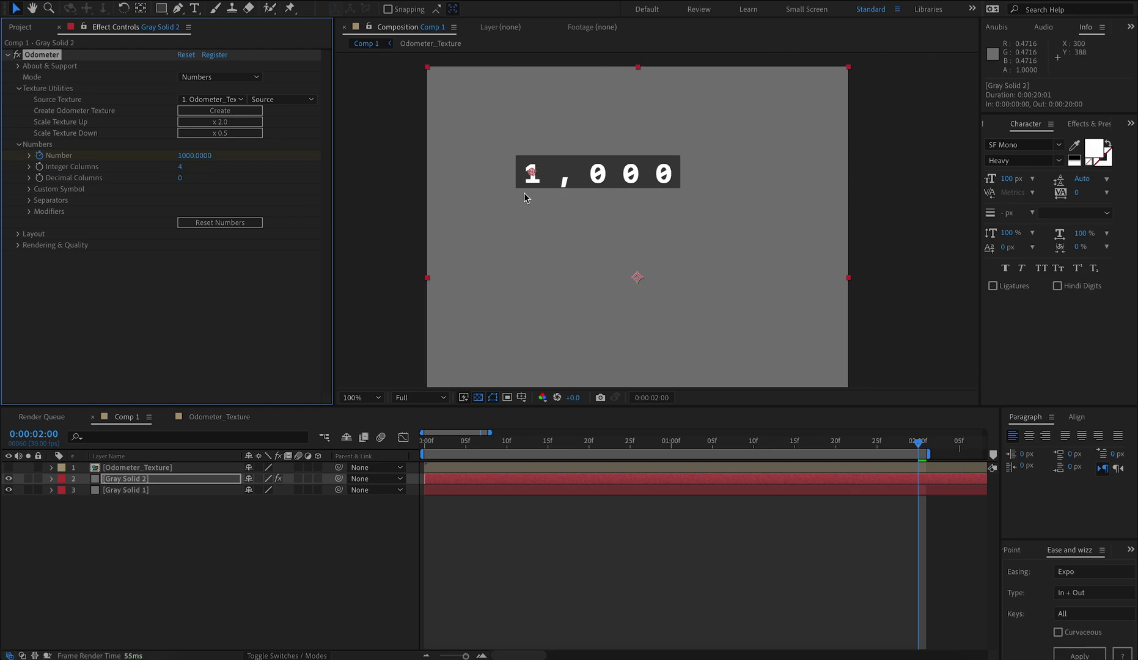
{"action": "key", "text": "u"}
{"action": "left_click", "coordinate": [181, 178]}
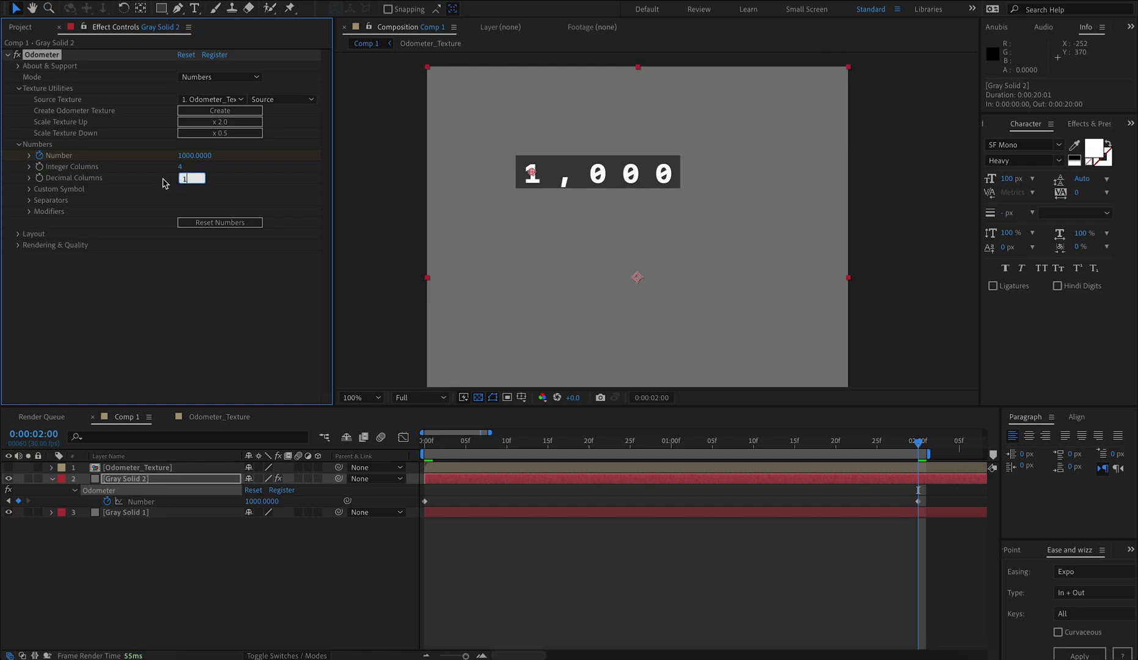
{"action": "key", "text": "Return"}
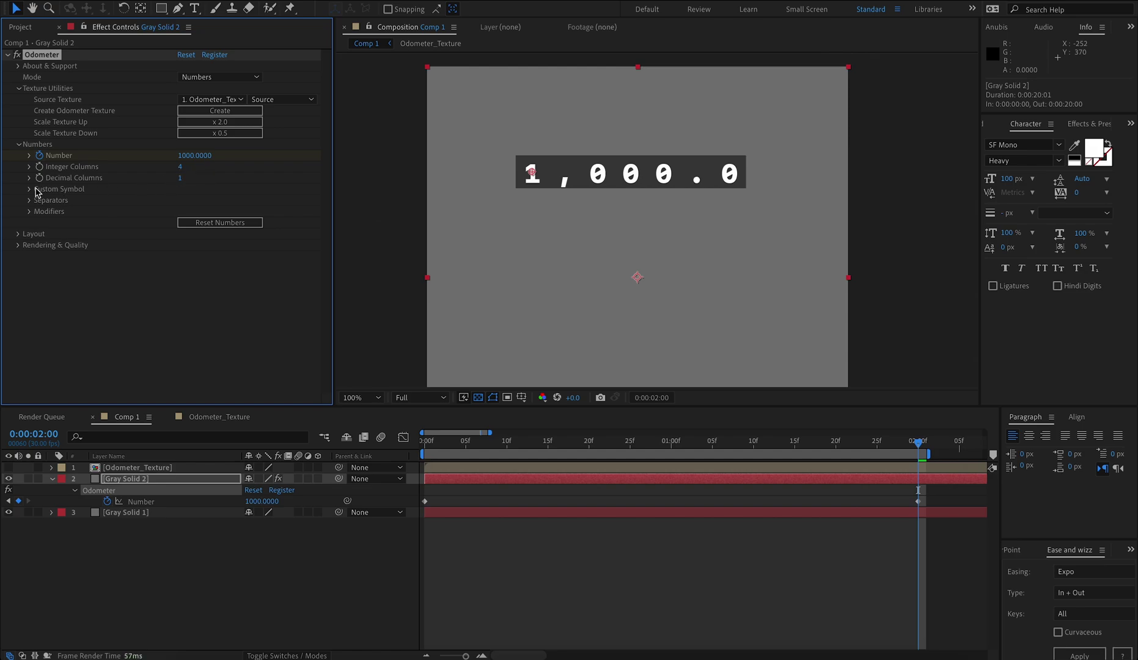
{"action": "left_click", "coordinate": [30, 189]}
Step: Set the Odometer Custom Symbol to Dollars
{"action": "left_click", "coordinate": [205, 201]}
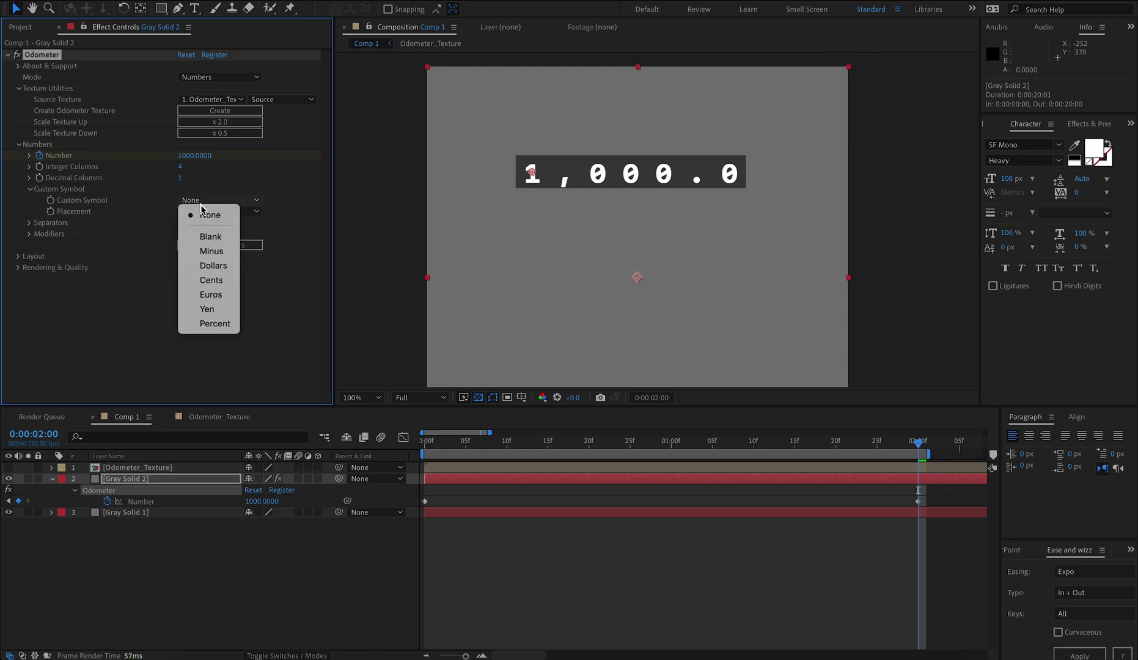
{"action": "left_click", "coordinate": [209, 265]}
{"action": "left_click", "coordinate": [191, 200]}
Step: Color the $ glyph in Odometer_Texture red (FF0000) and return to Comp 1
{"action": "left_click", "coordinate": [221, 417]}
{"action": "left_click", "coordinate": [1094, 148]}
{"action": "left_click", "coordinate": [240, 324]}
{"action": "key", "text": "Return"}
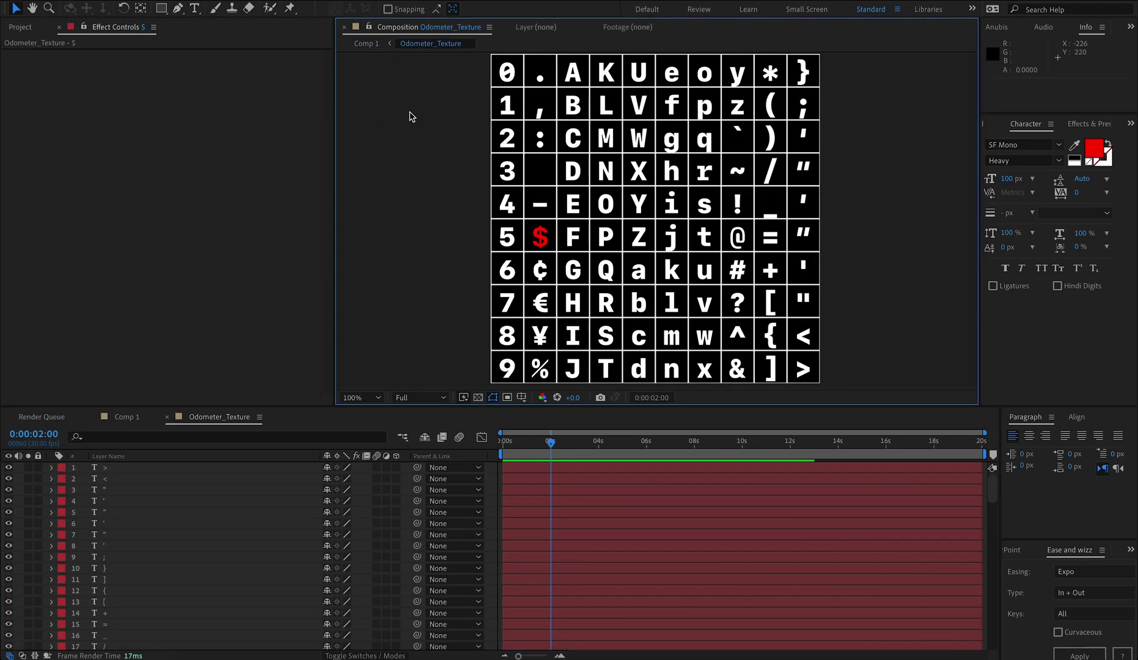
{"action": "left_click", "coordinate": [367, 44]}
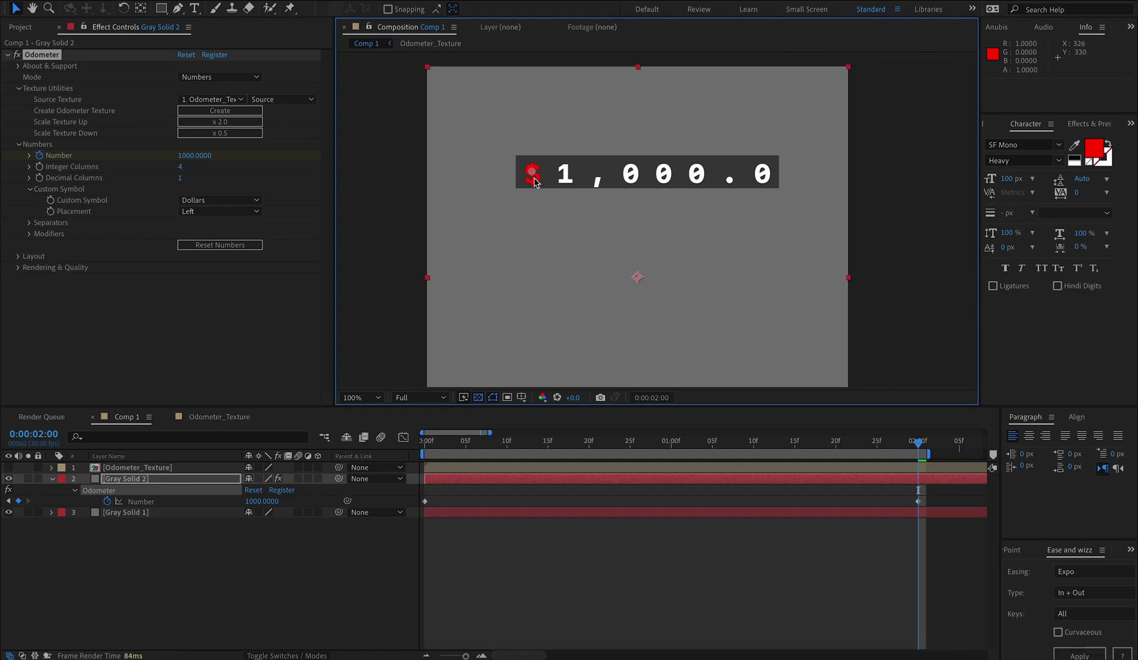
{"action": "scroll", "coordinate": [520, 231], "scroll_direction": "right", "scroll_amount": 2}
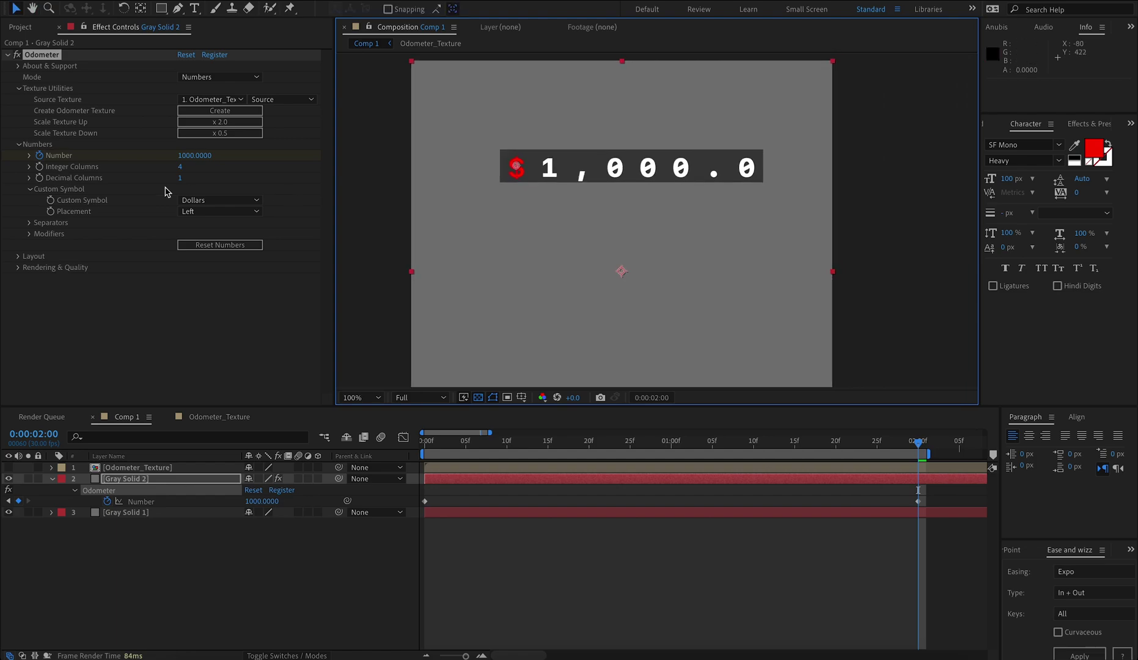
{"action": "left_click", "coordinate": [29, 222]}
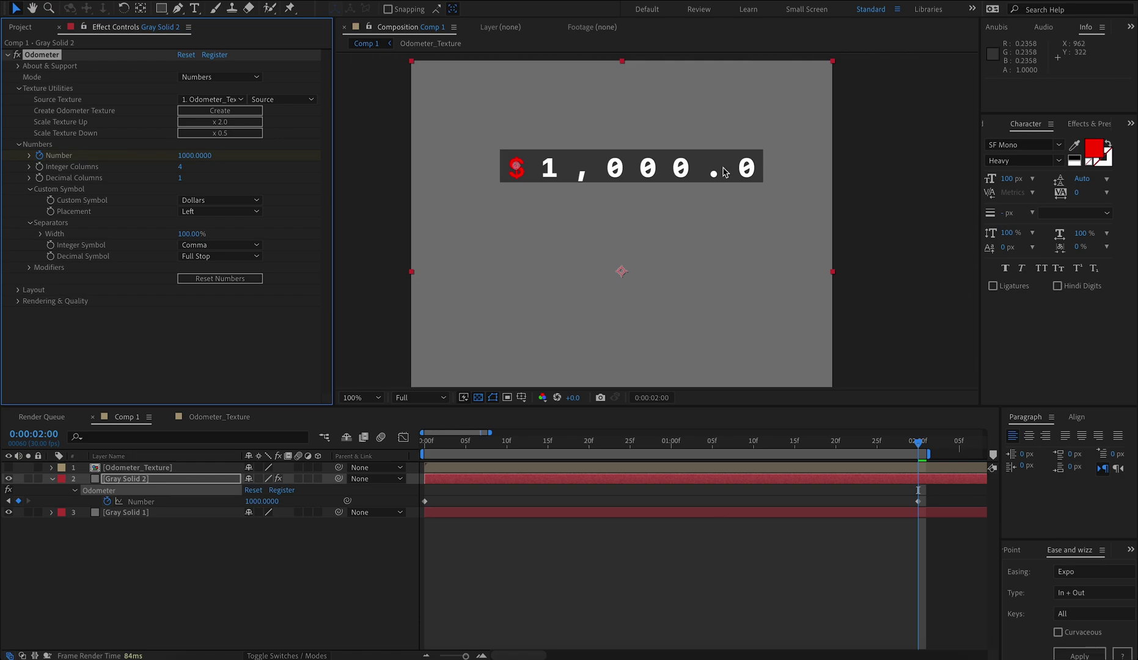
Step: Adjust the odometer layout and narrow the Separators Width to 53%
{"action": "left_click", "coordinate": [48, 291]}
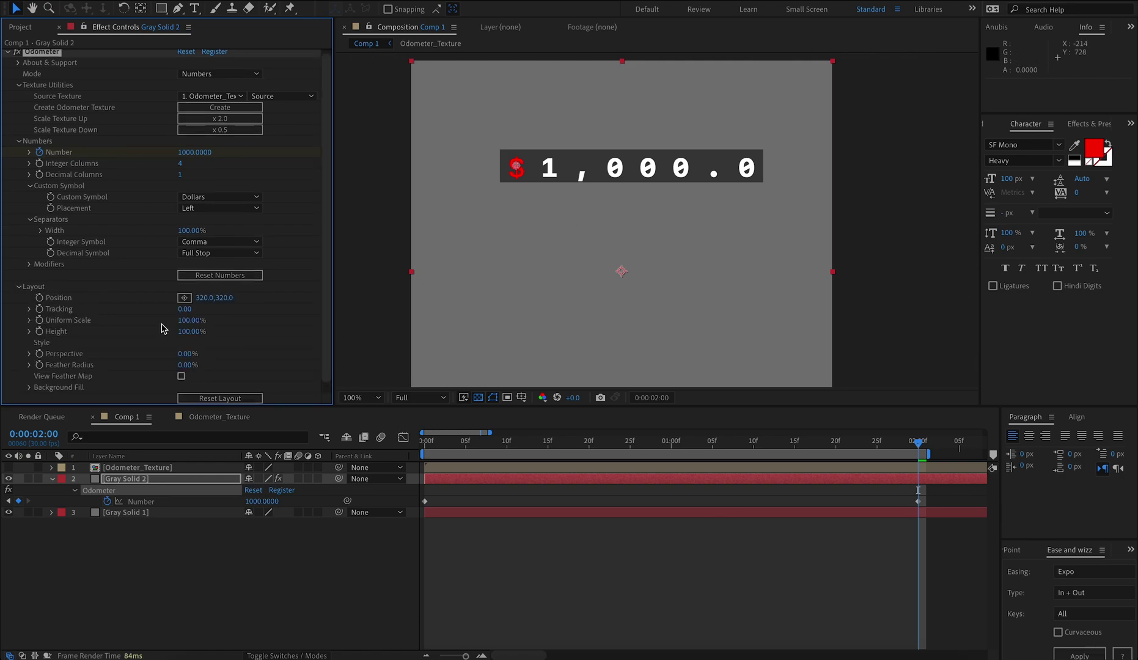
{"action": "left_click_drag", "start_coordinate": [184, 309], "coordinate": [241, 315]}
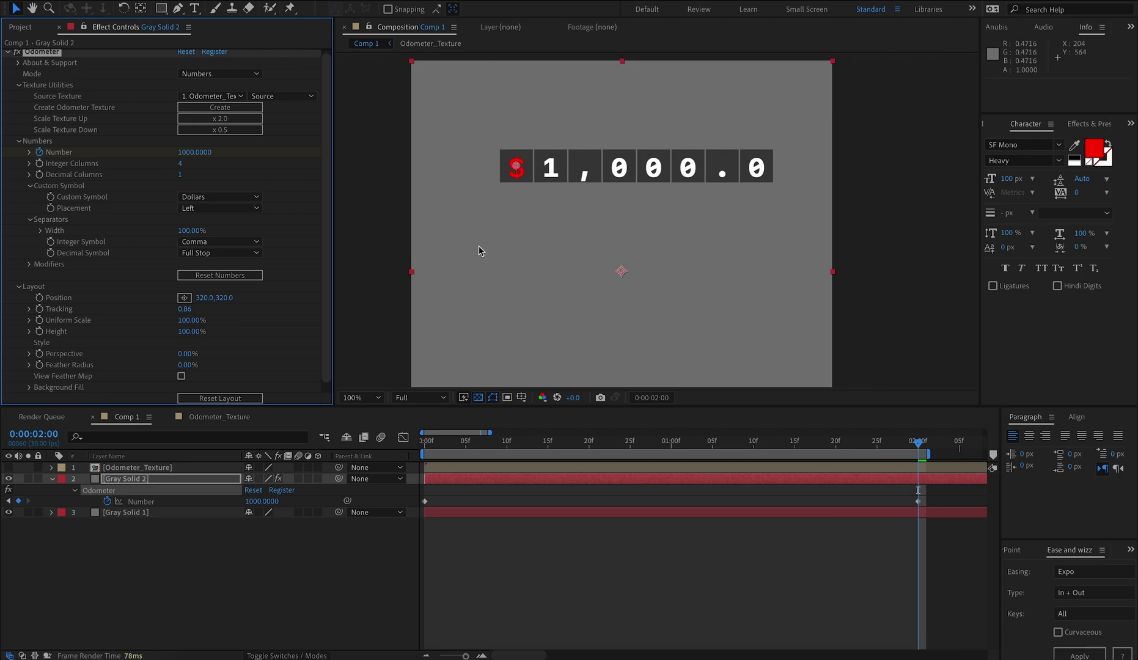
{"action": "left_click", "coordinate": [220, 416]}
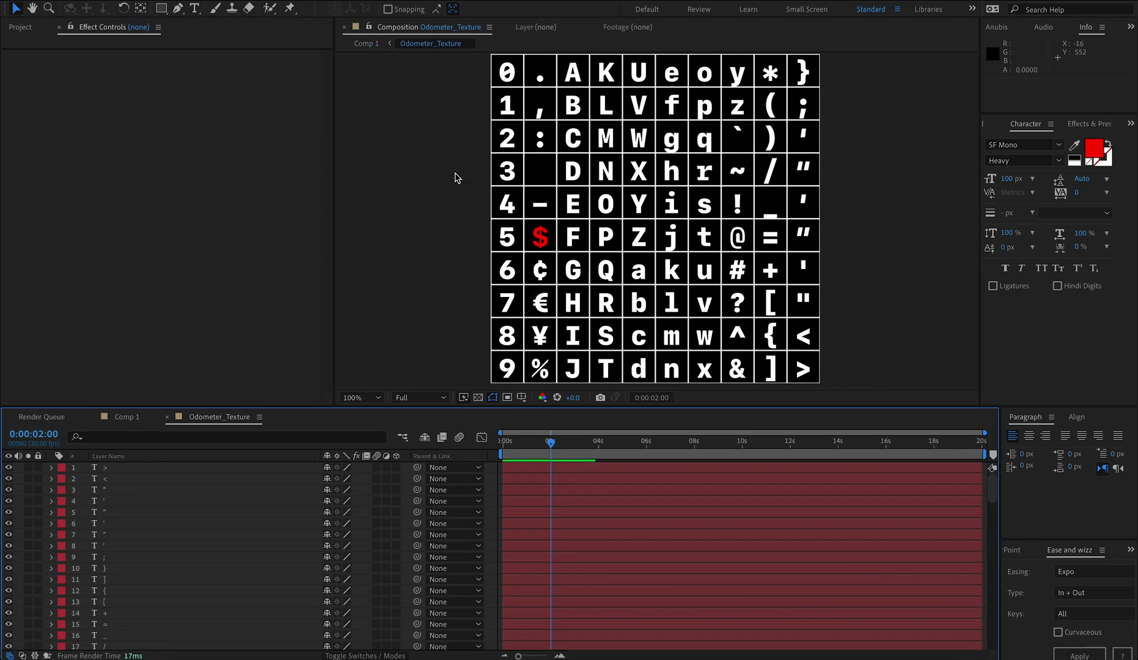
{"action": "left_click", "coordinate": [375, 45]}
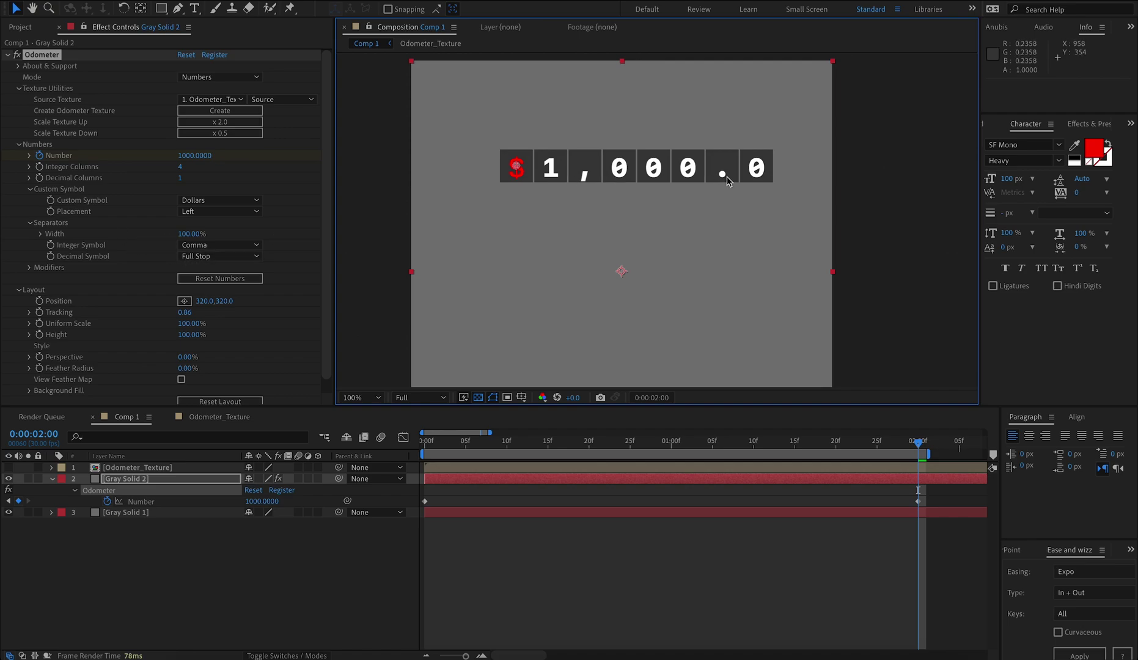
{"action": "left_click_drag", "start_coordinate": [184, 234], "coordinate": [232, 236]}
Step: Try a Background Fill opacity of 50% behind the digit tiles
{"action": "left_click", "coordinate": [28, 390]}
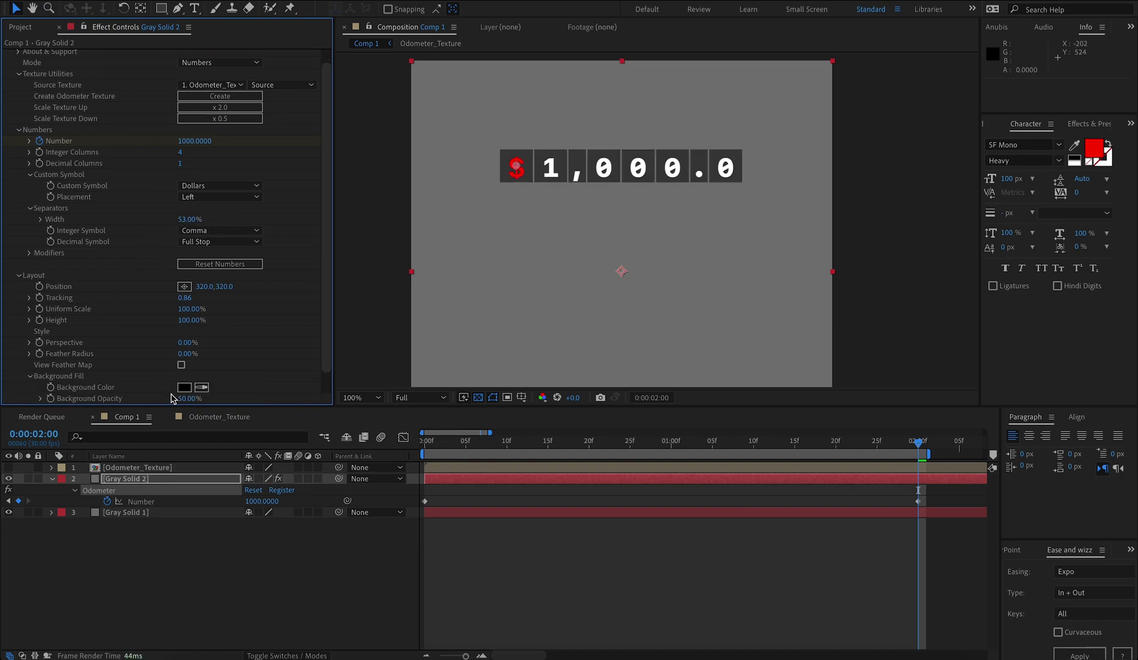
{"action": "left_click_drag", "start_coordinate": [171, 398], "coordinate": [109, 404]}
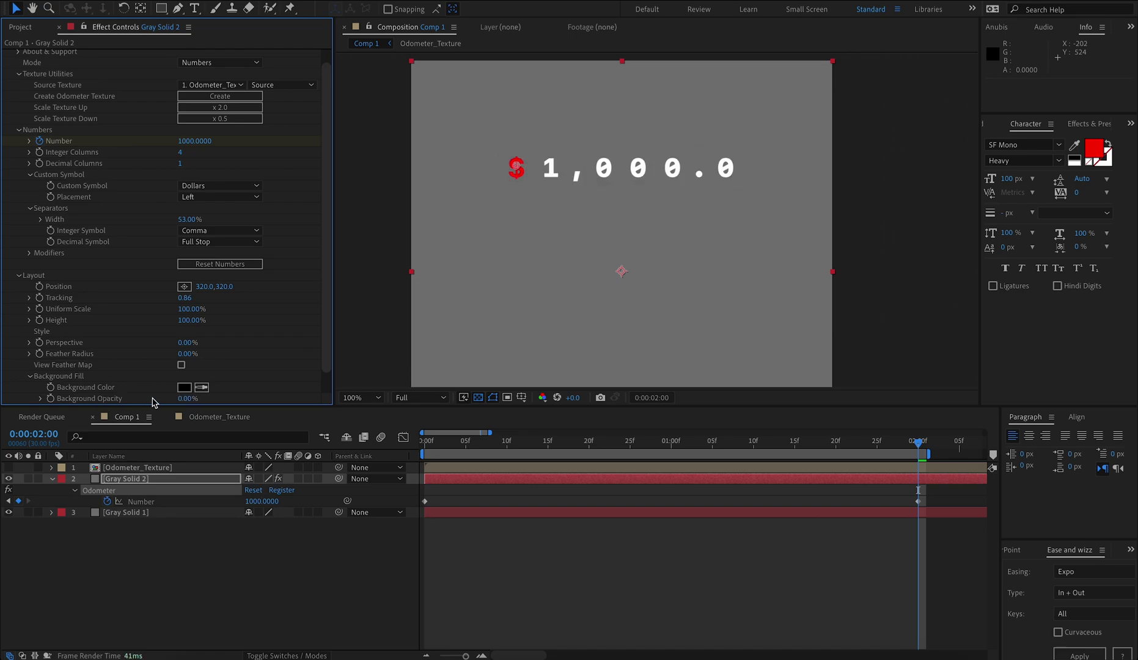
{"action": "left_click", "coordinate": [202, 416]}
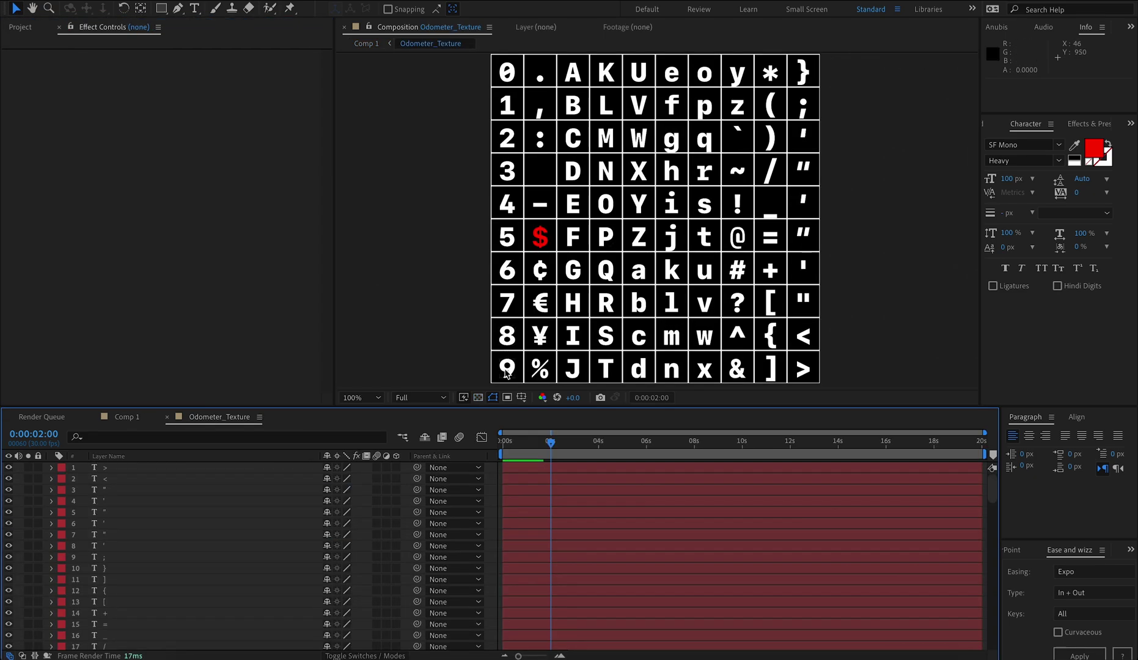
{"action": "left_click", "coordinate": [367, 43]}
{"action": "scroll", "coordinate": [165, 386], "scroll_direction": "down", "scroll_amount": 1}
{"action": "left_click", "coordinate": [179, 394]}
{"action": "type", "text": "50"}
{"action": "key", "text": "Return"}
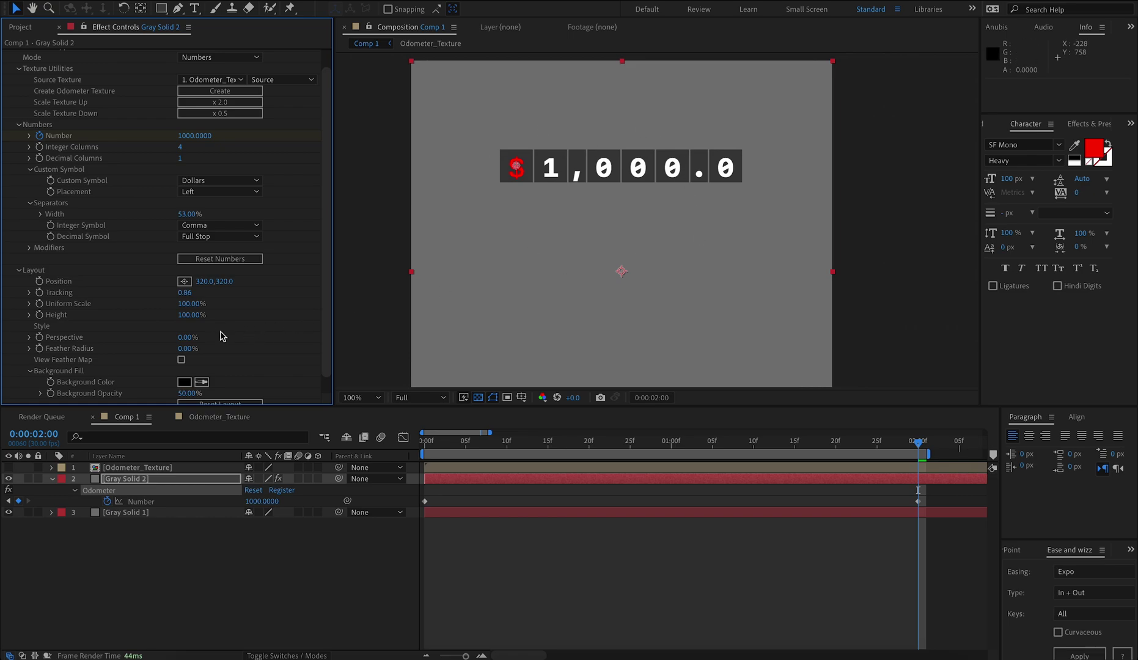
Step: Tighten Tracking to -1.35 and set Background Opacity to 0%
{"action": "left_click_drag", "start_coordinate": [183, 292], "coordinate": [43, 302]}
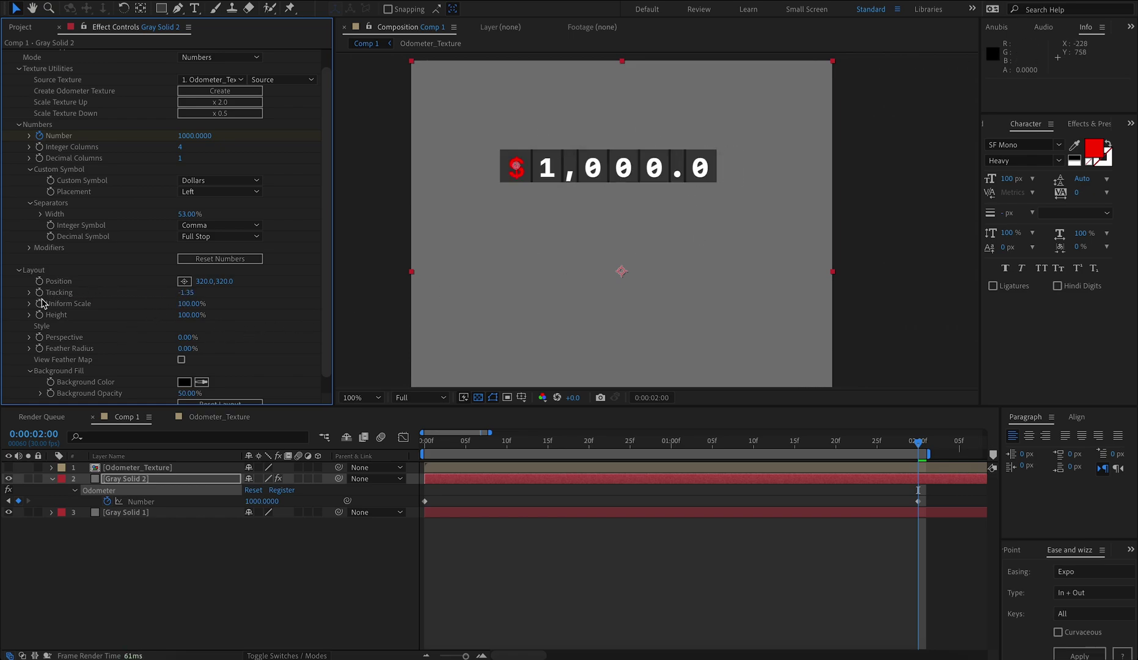
{"action": "left_click", "coordinate": [182, 393]}
{"action": "type", "text": "0"}
{"action": "key", "text": "Return"}
{"action": "scroll", "coordinate": [149, 313], "scroll_direction": "up", "scroll_amount": 1}
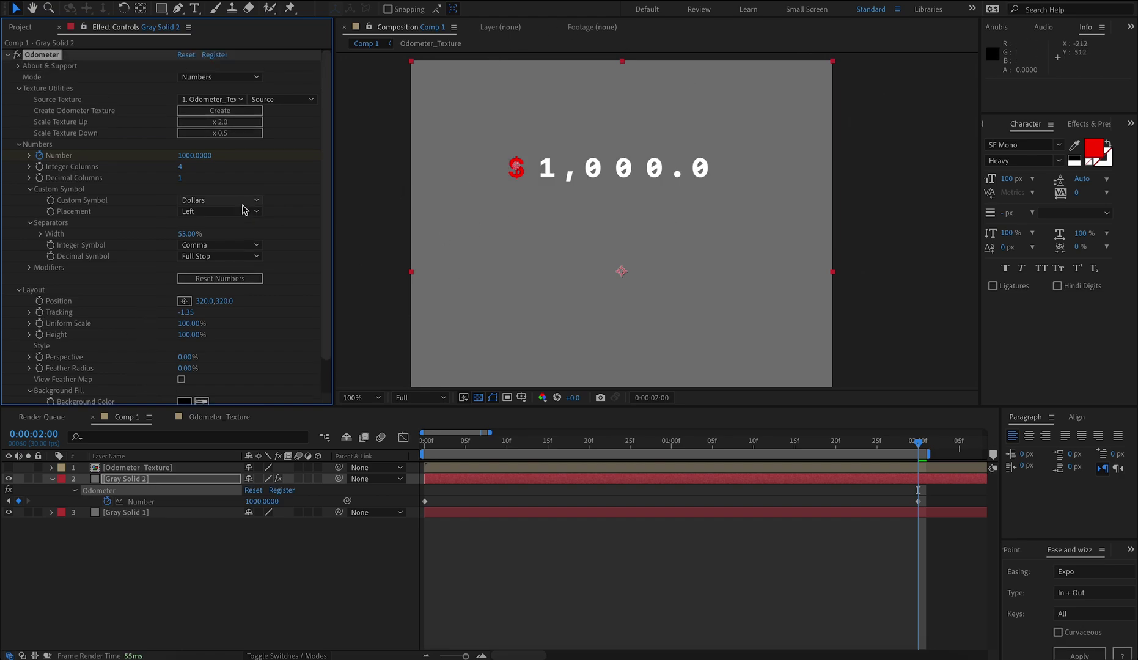
Step: Double the texture resolution, keep 100% scale, and move the odometer to Position 70,640
{"action": "left_click_drag", "start_coordinate": [187, 328], "coordinate": [223, 330]}
{"action": "left_click", "coordinate": [214, 124]}
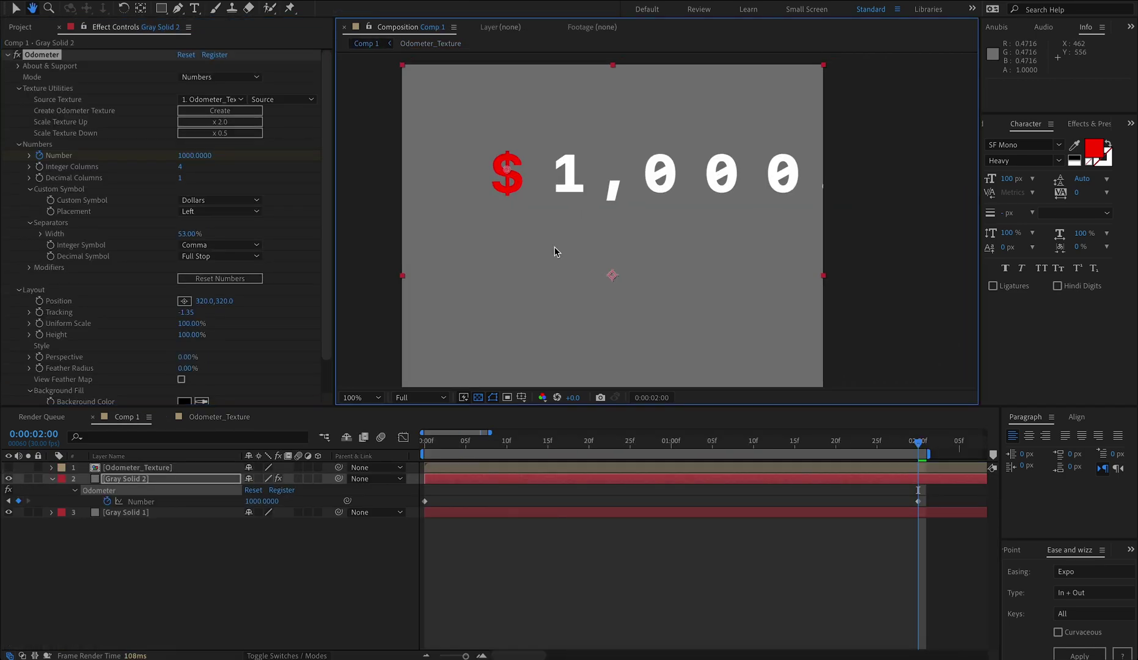
{"action": "left_click_drag", "start_coordinate": [183, 322], "coordinate": [171, 327]}
{"action": "key", "text": "ctrl+z"}
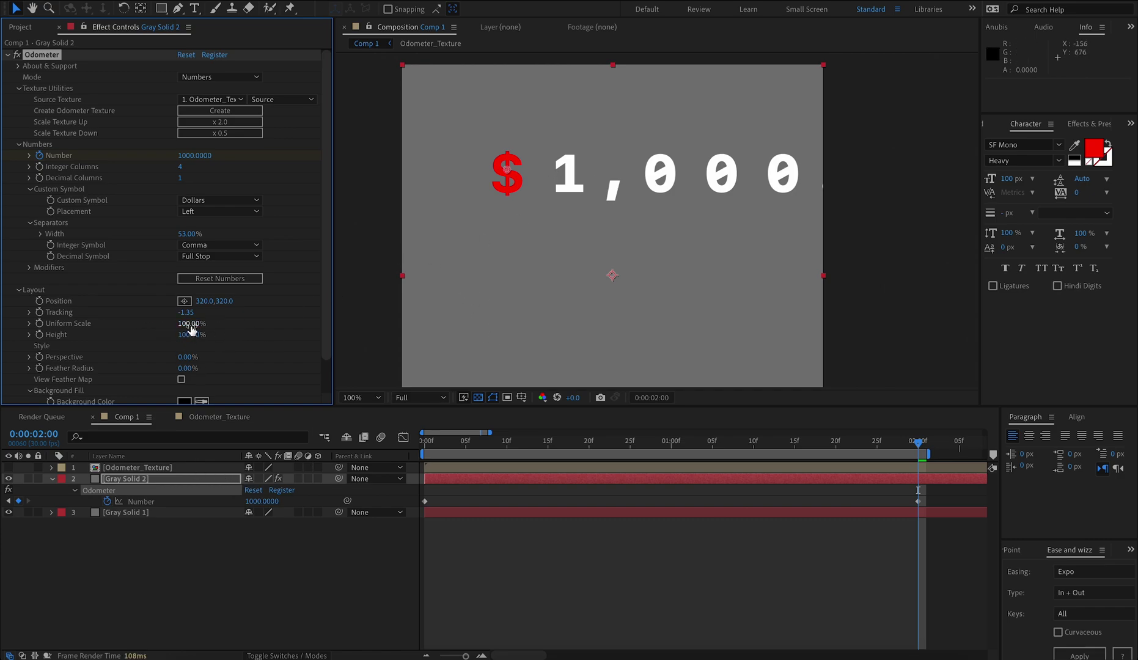
{"action": "left_click_drag", "start_coordinate": [199, 324], "coordinate": [209, 327]}
{"action": "left_click_drag", "start_coordinate": [507, 171], "coordinate": [424, 279]}
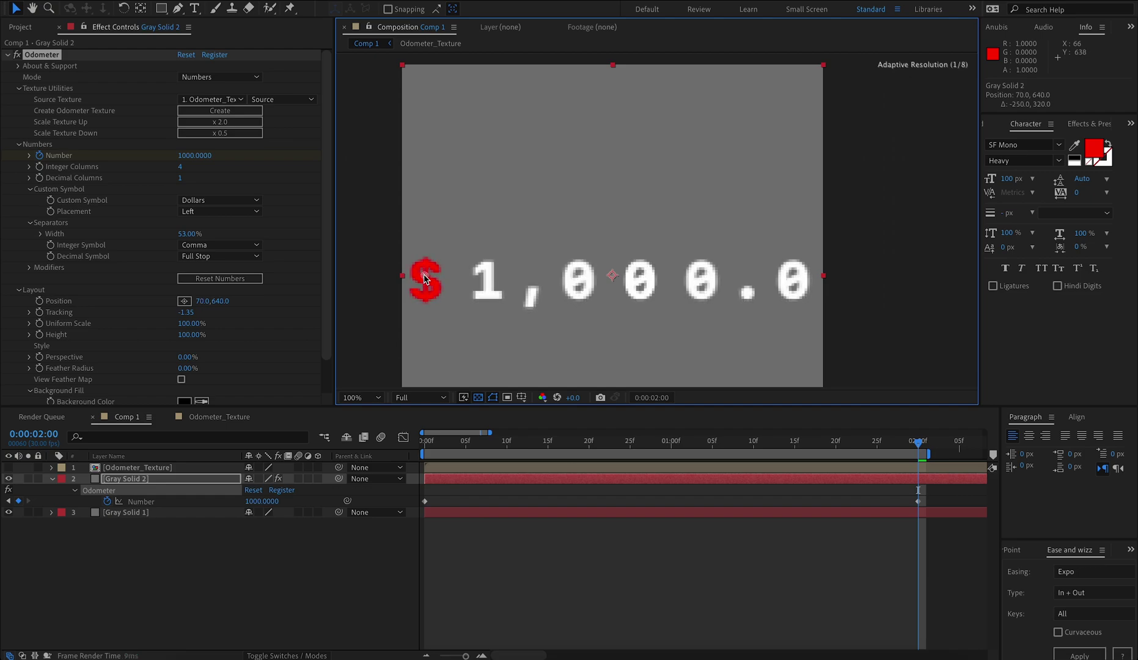
{"action": "key", "text": "space"}
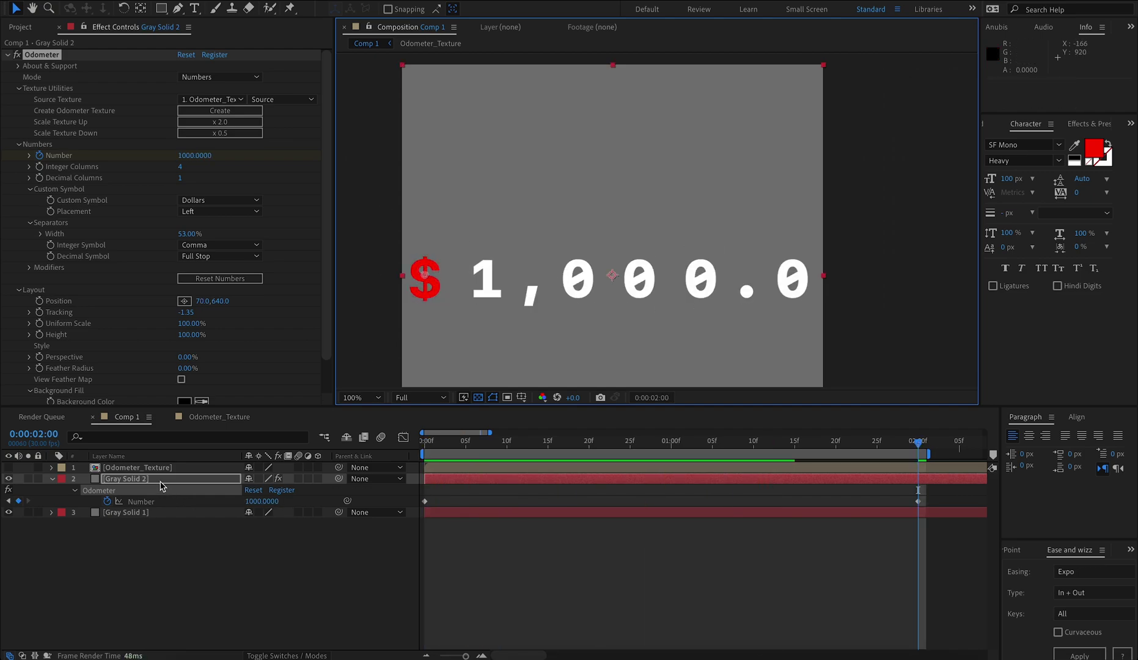
Step: Apply an Ease and Wizz Expo In + Out ease to both Number keyframes and preview it
{"action": "left_click", "coordinate": [170, 502]}
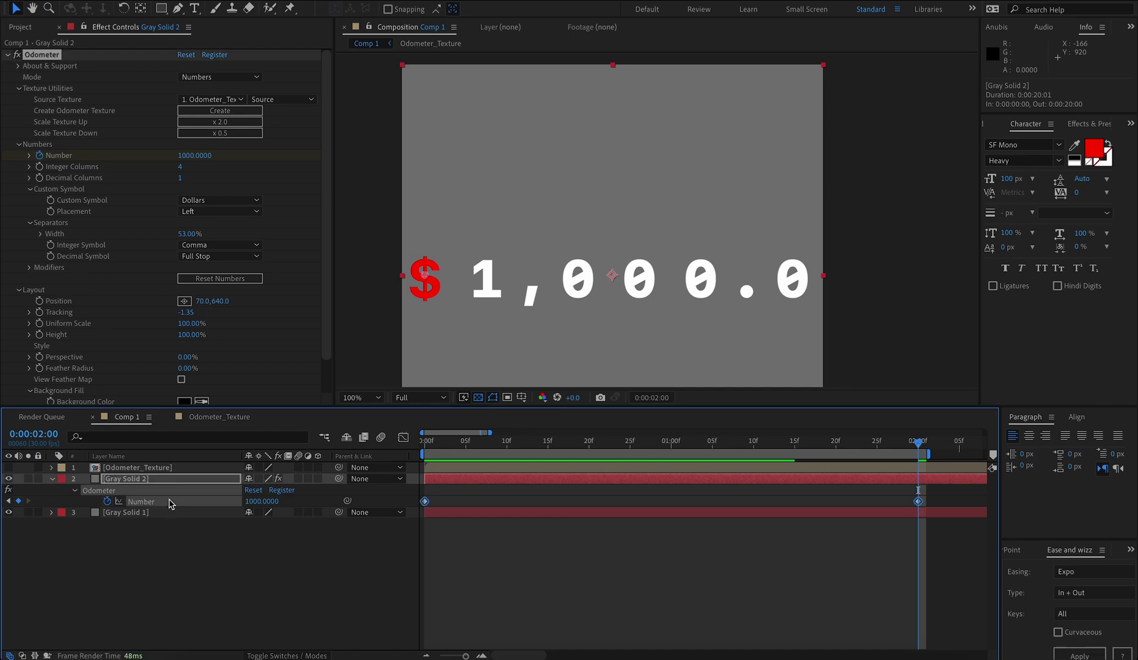
{"action": "left_click", "coordinate": [1070, 655]}
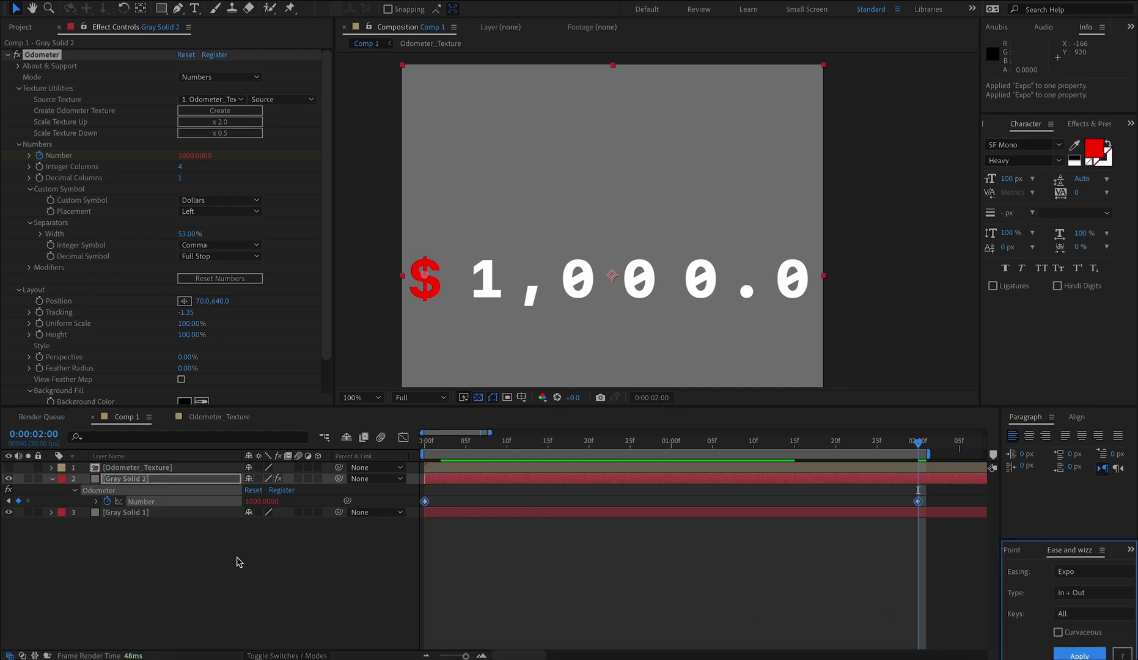
{"action": "left_click", "coordinate": [854, 449]}
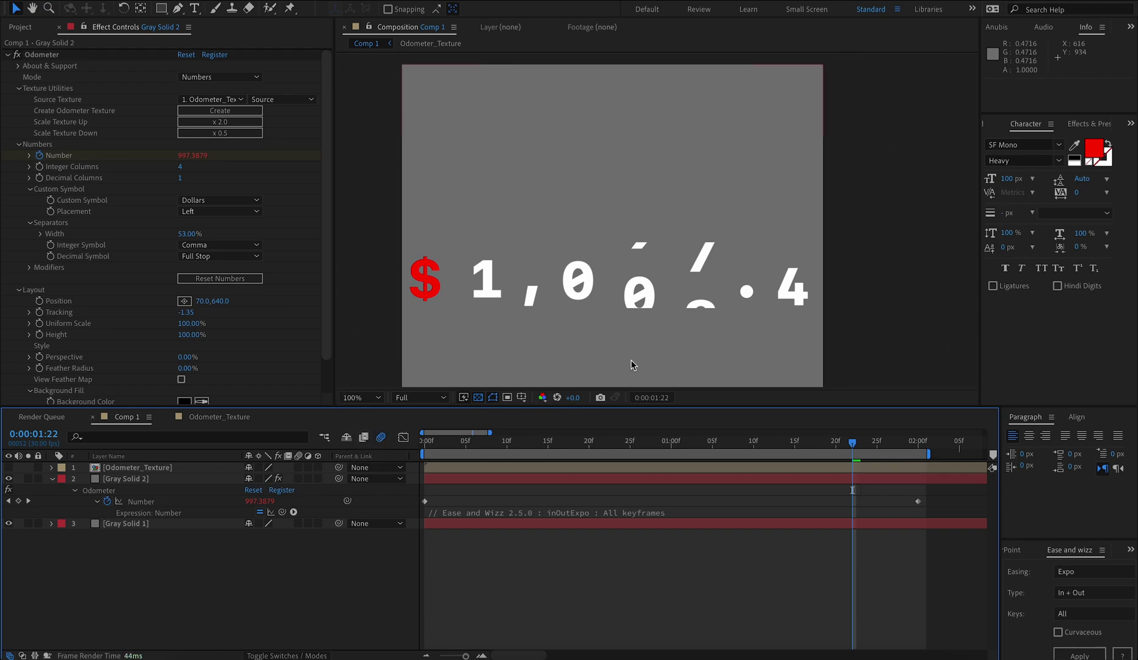
{"action": "key", "text": "space"}
{"action": "left_click", "coordinate": [209, 480]}
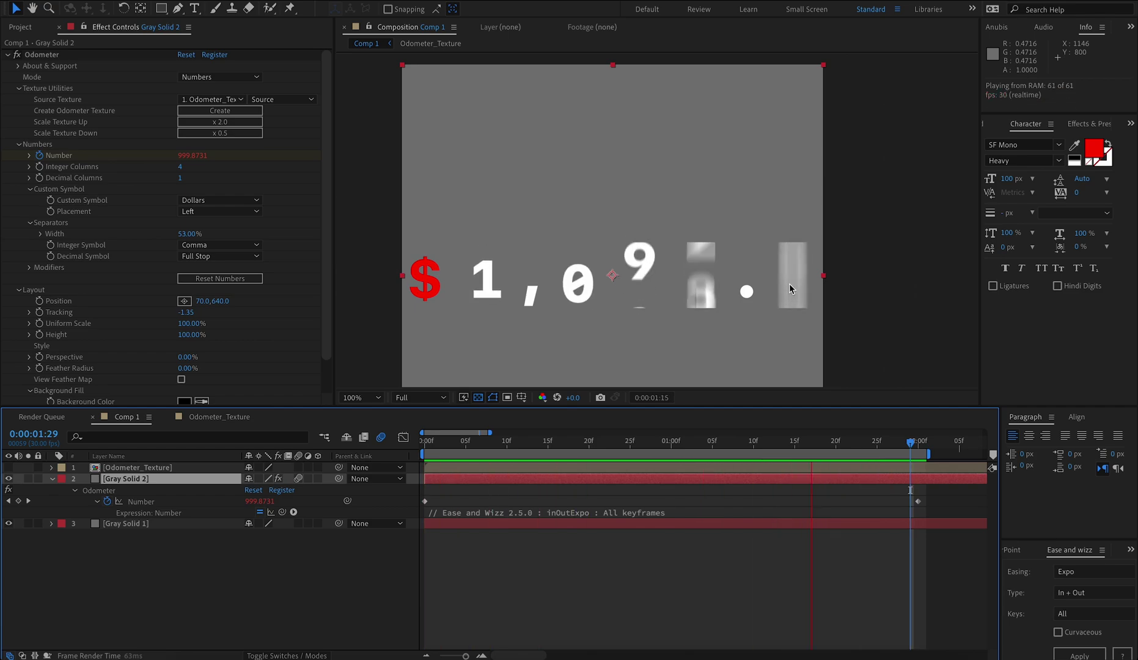
{"action": "left_click", "coordinate": [911, 444]}
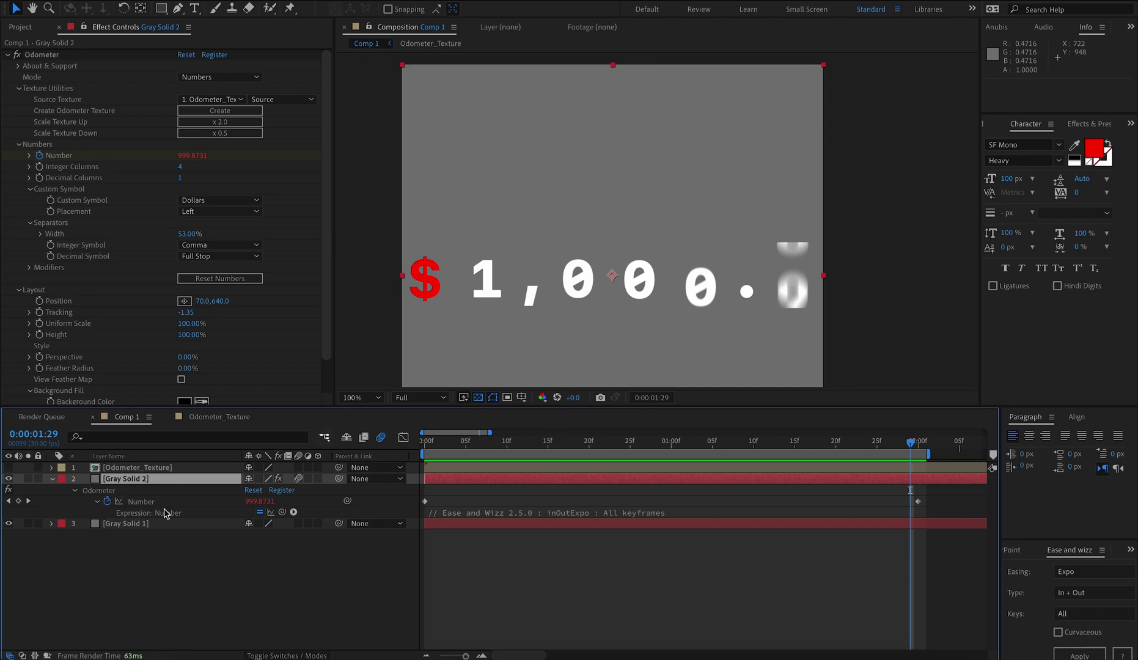
{"action": "left_click", "coordinate": [637, 513]}
{"action": "left_click", "coordinate": [641, 554]}
Step: Replace the expression's CORRECTION value with 0 and preview from the start
{"action": "double_click", "coordinate": [602, 577]}
{"action": "type", "text": "0"}
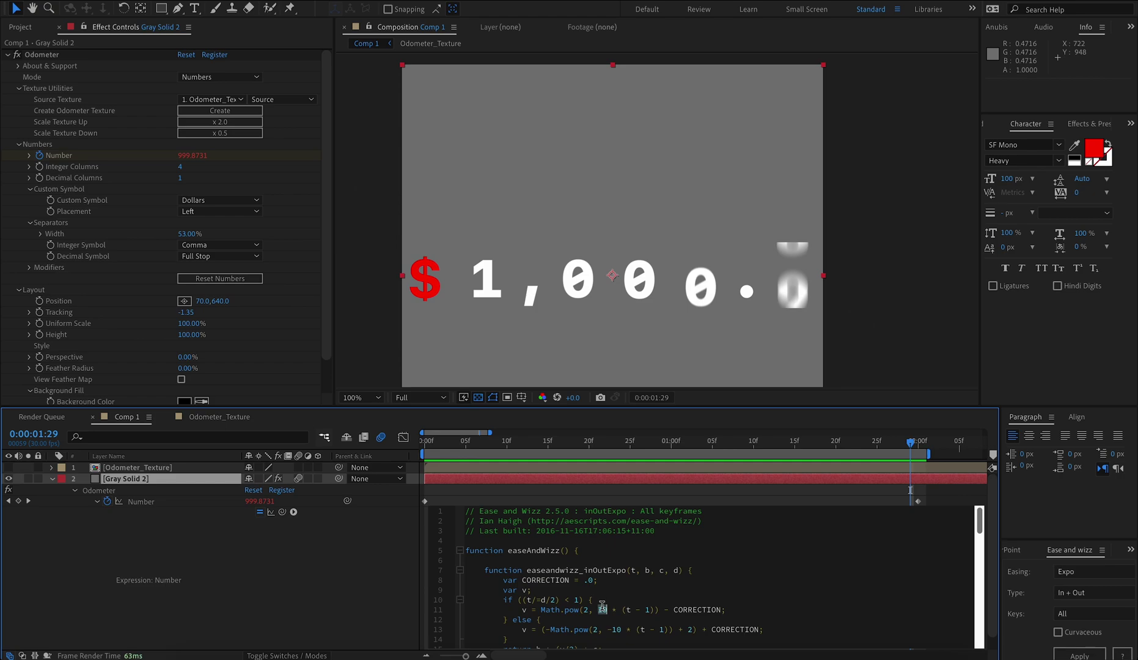
{"action": "left_click", "coordinate": [353, 640]}
{"action": "key", "text": "space"}
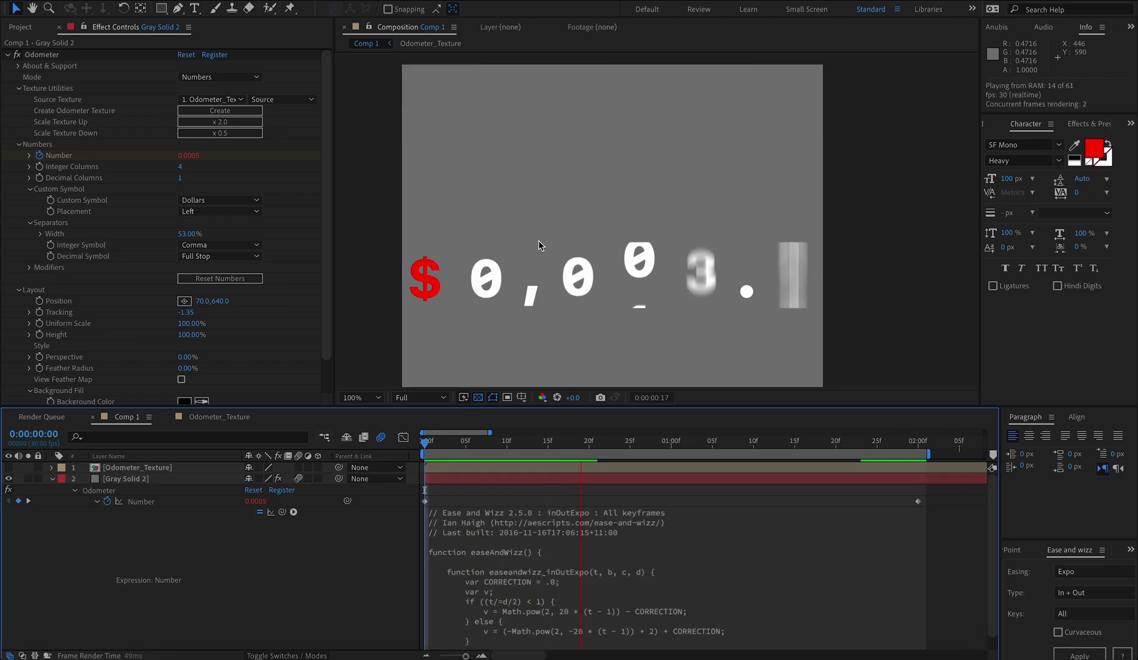
Step: Set Stagger (Frames Per Column) to 3 in the Odometer Modifiers
{"action": "left_click", "coordinate": [29, 268]}
{"action": "left_click", "coordinate": [180, 291]}
{"action": "type", "text": "3"}
{"action": "key", "text": "Return"}
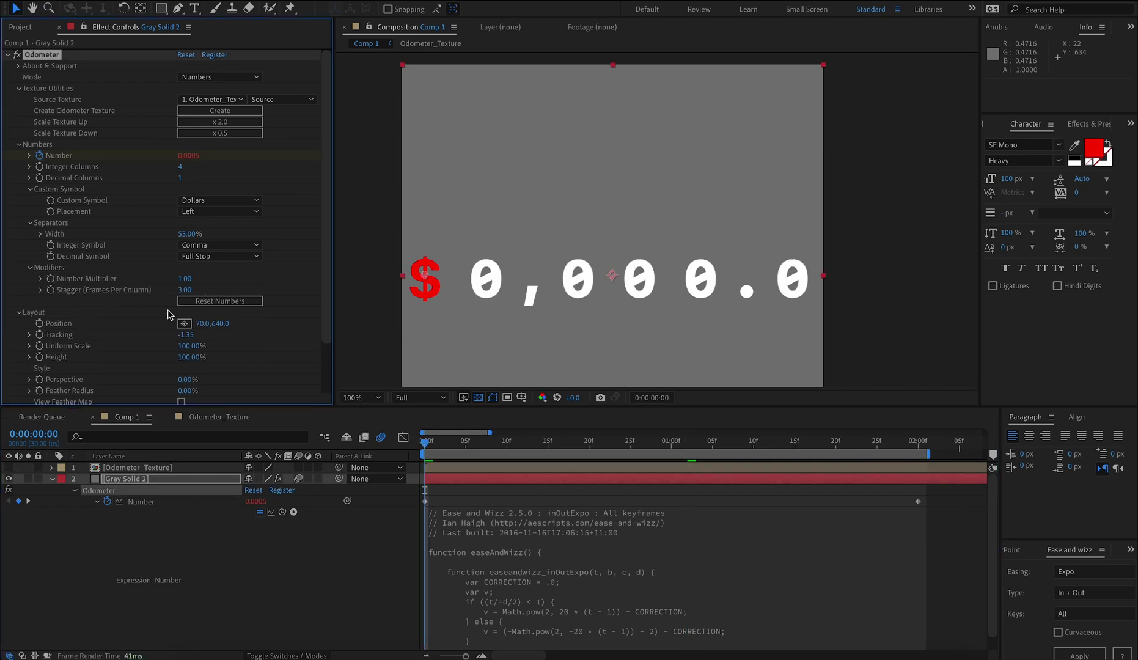
Step: Compare against stagger 0 with the ease expression off, then restore stagger 3 and the expression
{"action": "left_click", "coordinate": [261, 512]}
{"action": "key", "text": "Page_Down"}
{"action": "left_click_drag", "start_coordinate": [183, 290], "coordinate": [154, 292]}
{"action": "key", "text": "space"}
{"action": "key", "text": "space"}
{"action": "key", "text": "Page_Up"}
{"action": "key", "text": "space"}
{"action": "key", "text": "space"}
{"action": "key", "text": "Page_Down"}
{"action": "left_click_drag", "start_coordinate": [181, 291], "coordinate": [202, 291]}
{"action": "key", "text": "Page_Down"}
{"action": "key", "text": "Page_Down"}
{"action": "key", "text": "Page_Down"}
{"action": "key", "text": "Page_Down"}
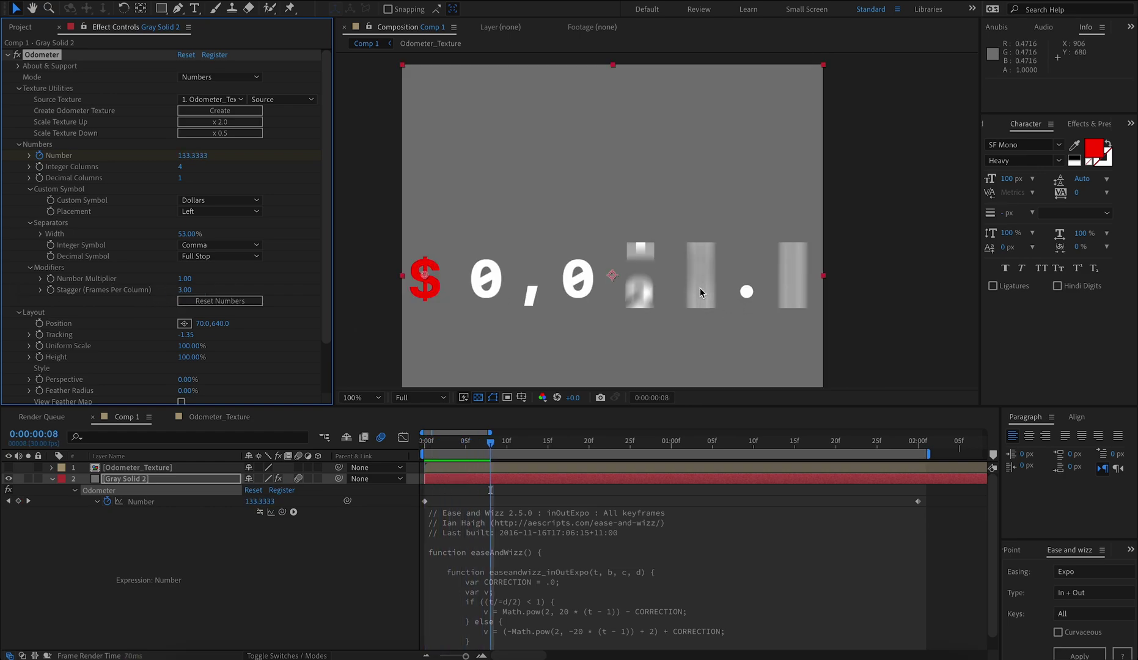
{"action": "left_click", "coordinate": [261, 513]}
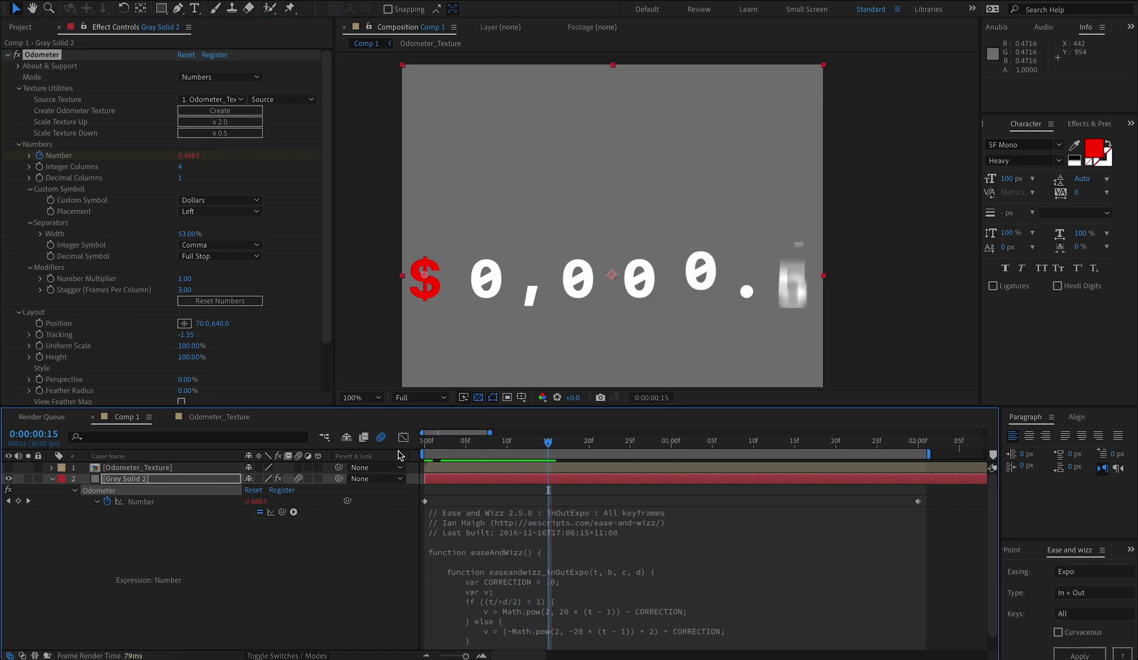
Step: Check the Number curve from 0 to 1000 in the Graph Editor, then play the count
{"action": "left_click", "coordinate": [403, 438]}
{"action": "left_click", "coordinate": [197, 504]}
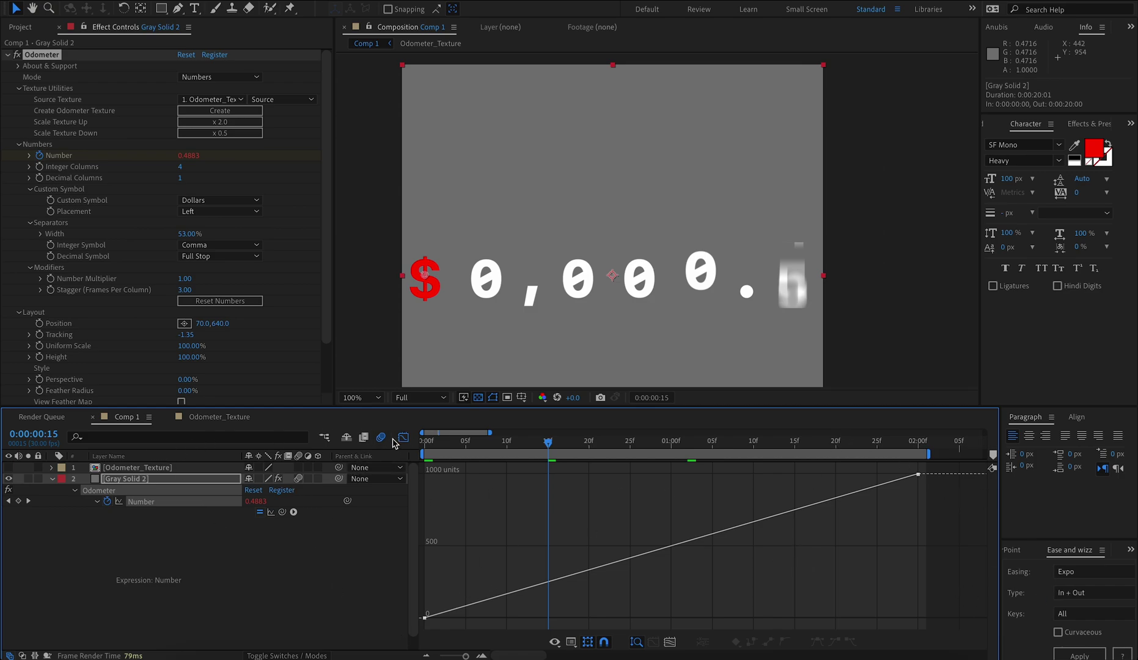
{"action": "left_click", "coordinate": [403, 438]}
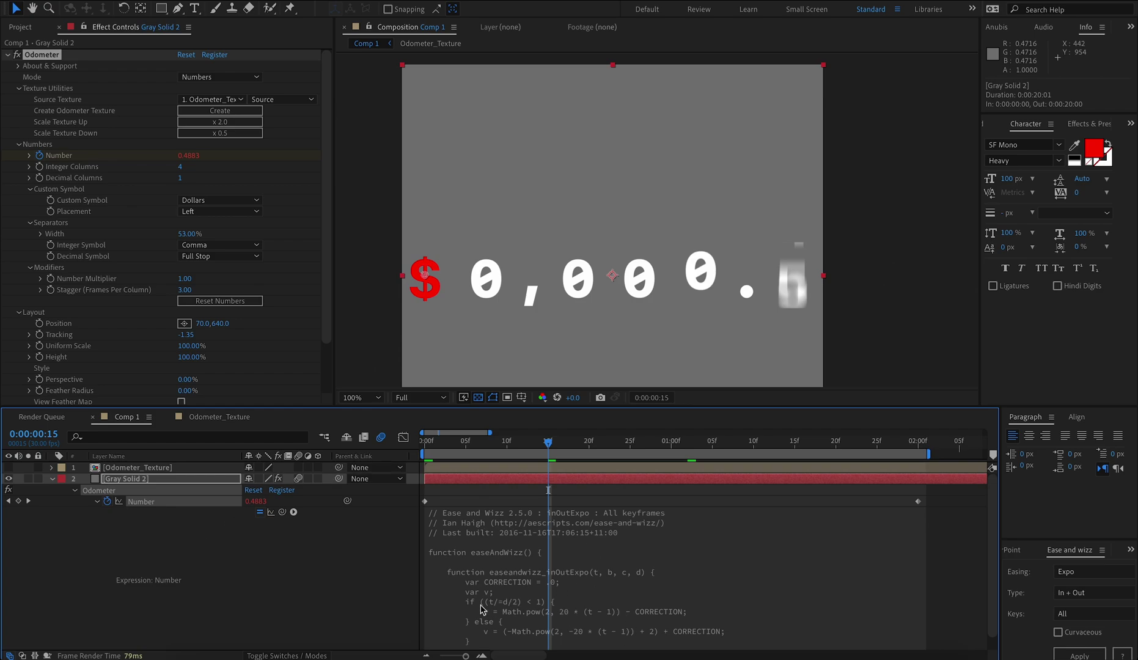
{"action": "left_click", "coordinate": [248, 570]}
{"action": "key", "text": "space"}
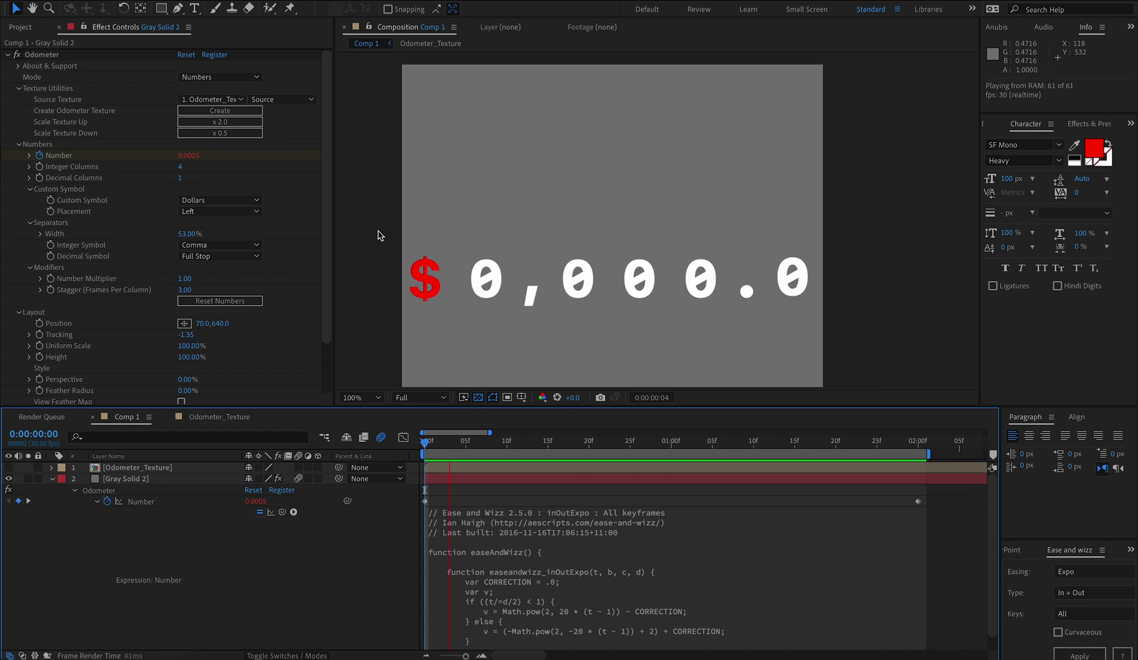
Step: Try and undo a taller wheel height, then add dark background boxes behind the digits
{"action": "scroll", "coordinate": [115, 264], "scroll_direction": "down", "scroll_amount": 3}
{"action": "left_click", "coordinate": [137, 291]}
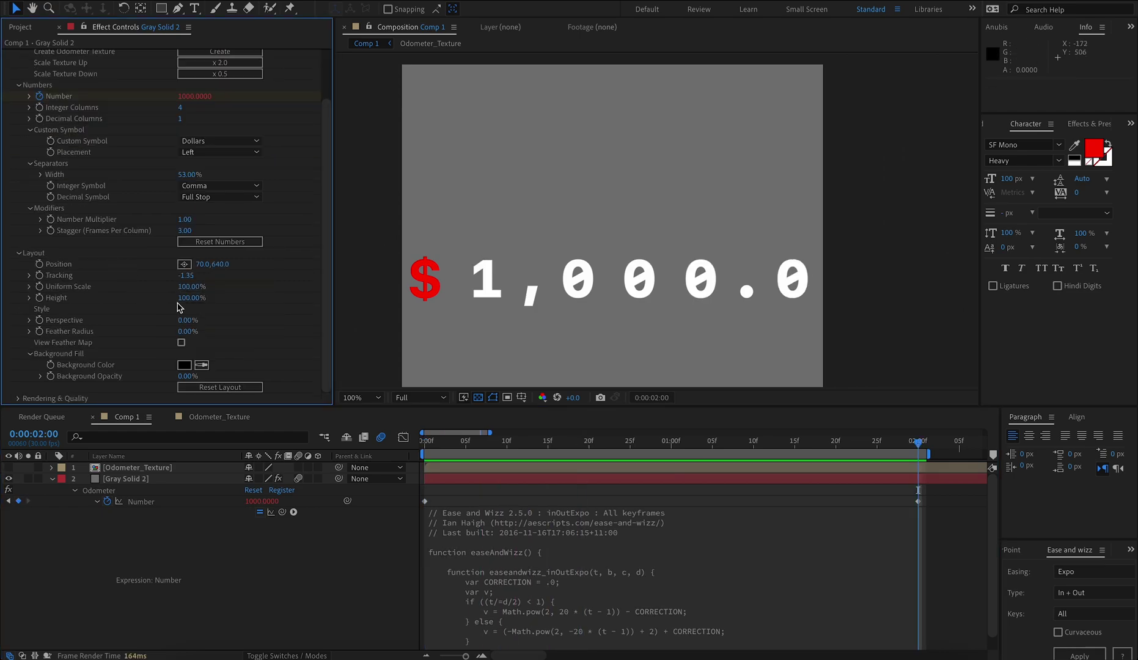
{"action": "left_click_drag", "start_coordinate": [186, 298], "coordinate": [228, 299]}
{"action": "key", "text": "ctrl+z"}
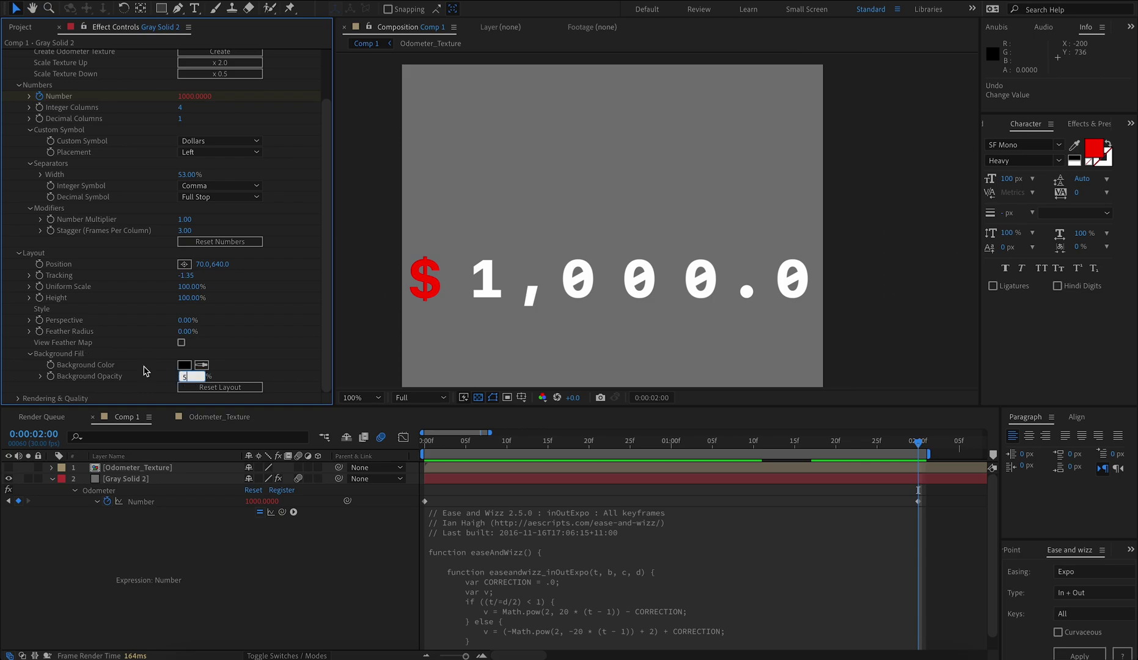
{"action": "left_click_drag", "start_coordinate": [187, 377], "coordinate": [214, 381]}
Step: Make Grid Guide a guide layer in Odometer_Texture, then stretch the odometer Height to 499%
{"action": "double_click", "coordinate": [137, 467]}
{"action": "scroll", "coordinate": [128, 551], "scroll_direction": "down", "scroll_amount": 15}
{"action": "right_click", "coordinate": [141, 644]}
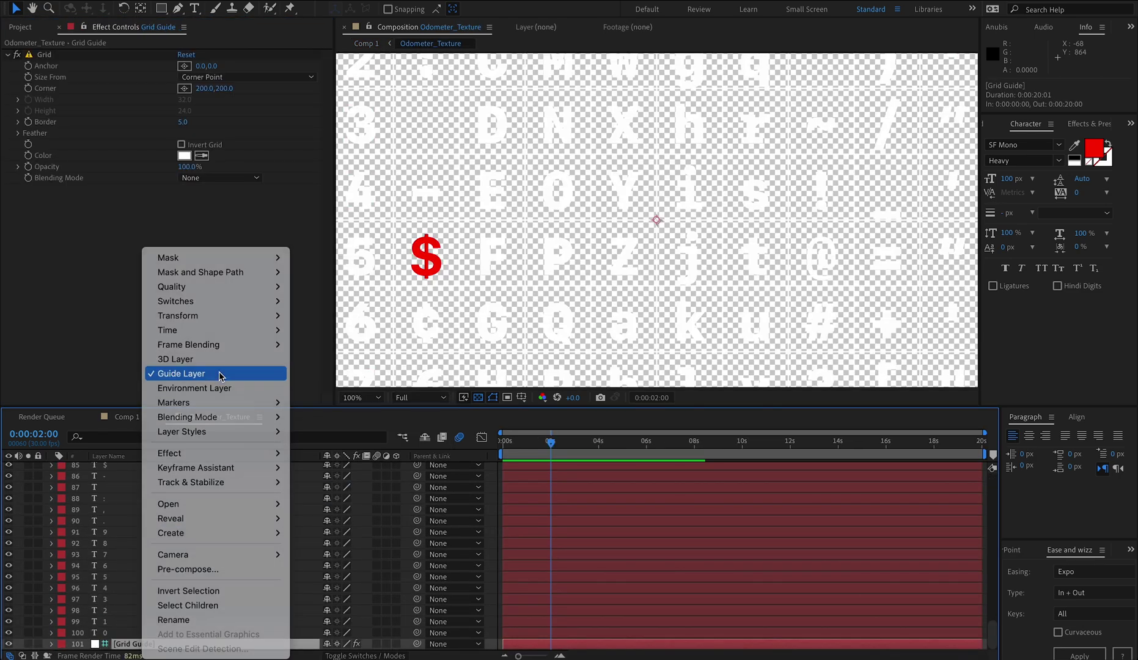
{"action": "left_click", "coordinate": [184, 373]}
{"action": "left_click", "coordinate": [367, 43]}
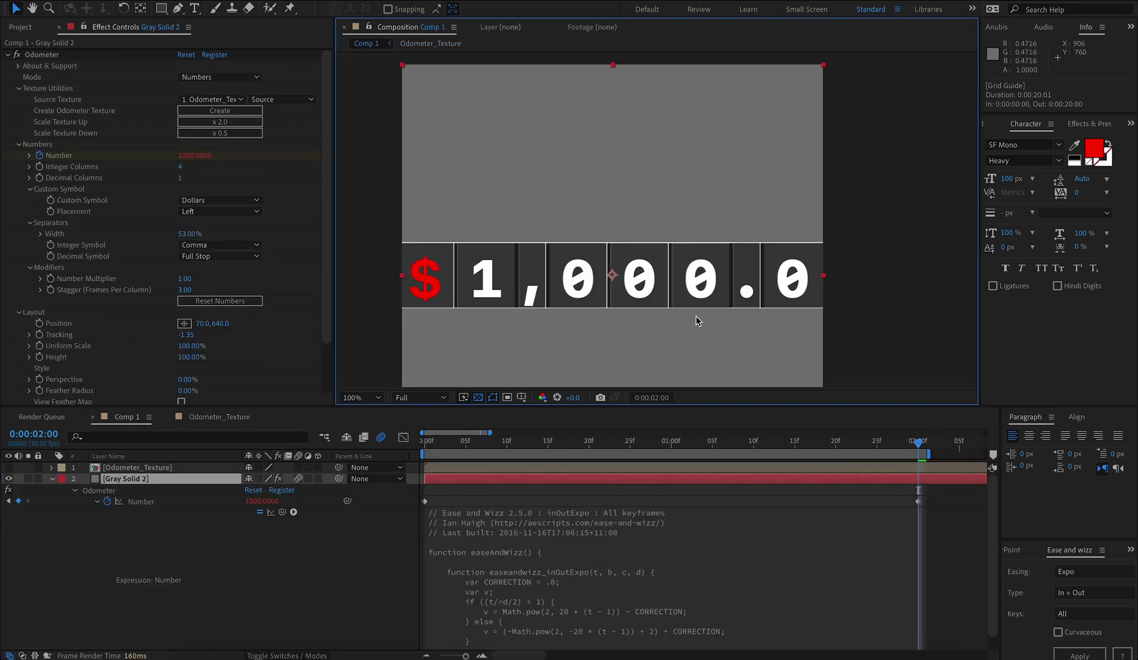
{"action": "left_click", "coordinate": [375, 280]}
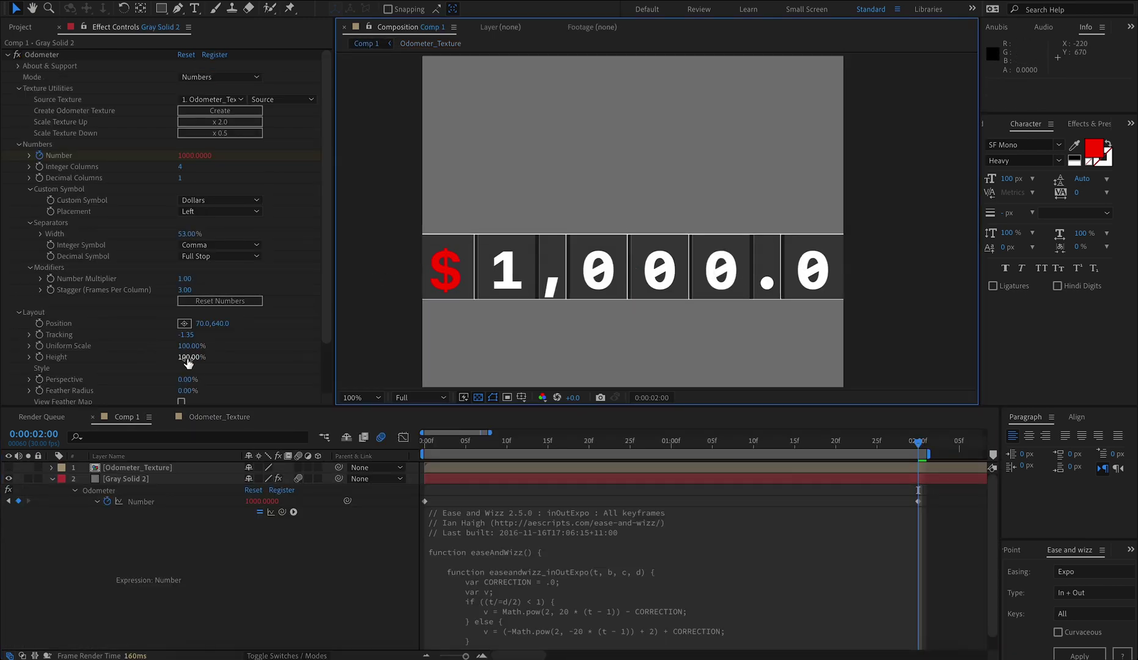
{"action": "left_click_drag", "start_coordinate": [189, 364], "coordinate": [440, 347]}
Step: Toggle the Grid Guide layer's guide-layer setting in Odometer_Texture
{"action": "key", "text": "h"}
{"action": "left_click_drag", "start_coordinate": [514, 328], "coordinate": [476, 275]}
{"action": "key", "text": "v"}
{"action": "left_click", "coordinate": [417, 44]}
{"action": "right_click", "coordinate": [119, 644]}
{"action": "left_click", "coordinate": [203, 370]}
{"action": "left_click", "coordinate": [370, 43]}
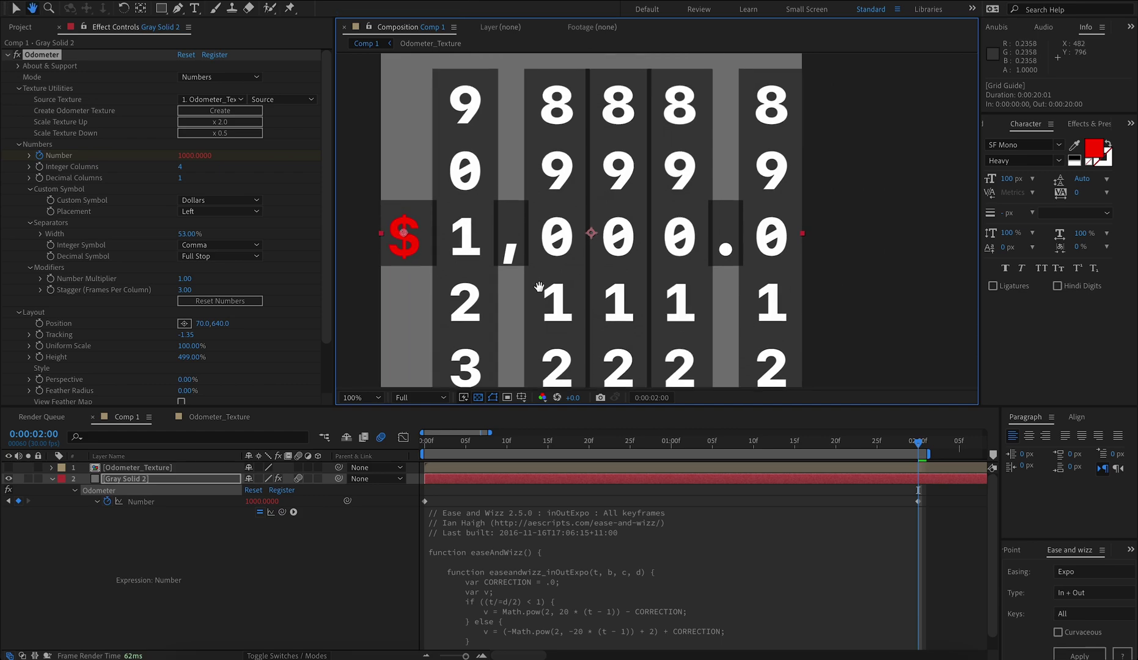
Step: Curve the odometer digit wheels with 200% perspective
{"action": "scroll", "coordinate": [181, 371], "scroll_direction": "down", "scroll_amount": 3}
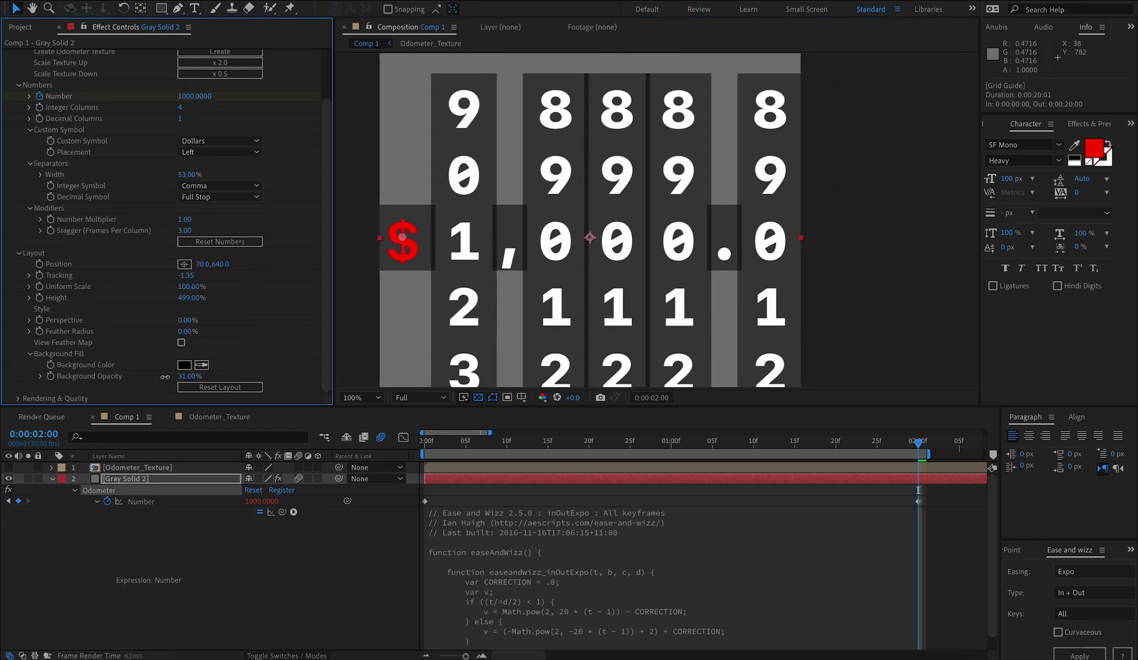
{"action": "left_click_drag", "start_coordinate": [420, 308], "coordinate": [412, 291]}
{"action": "key", "text": "v"}
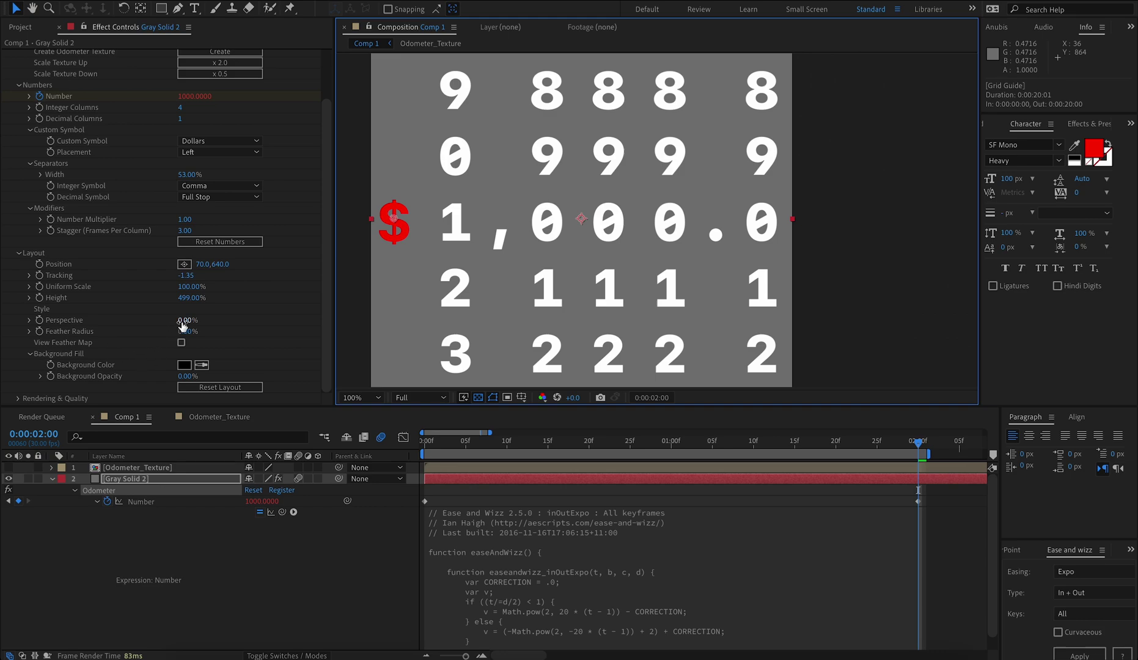
{"action": "left_click_drag", "start_coordinate": [181, 321], "coordinate": [469, 239]}
Step: Preview the count-up, then feather the odometer's top and bottom edges to about 91%
{"action": "key", "text": "space"}
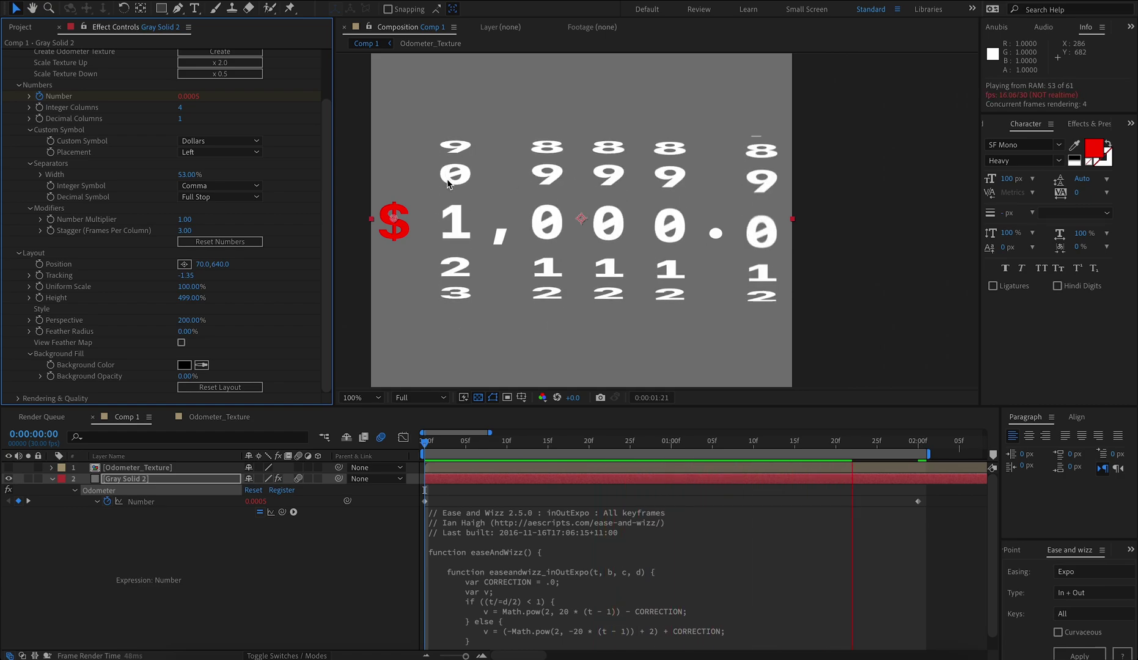
{"action": "key", "text": "space"}
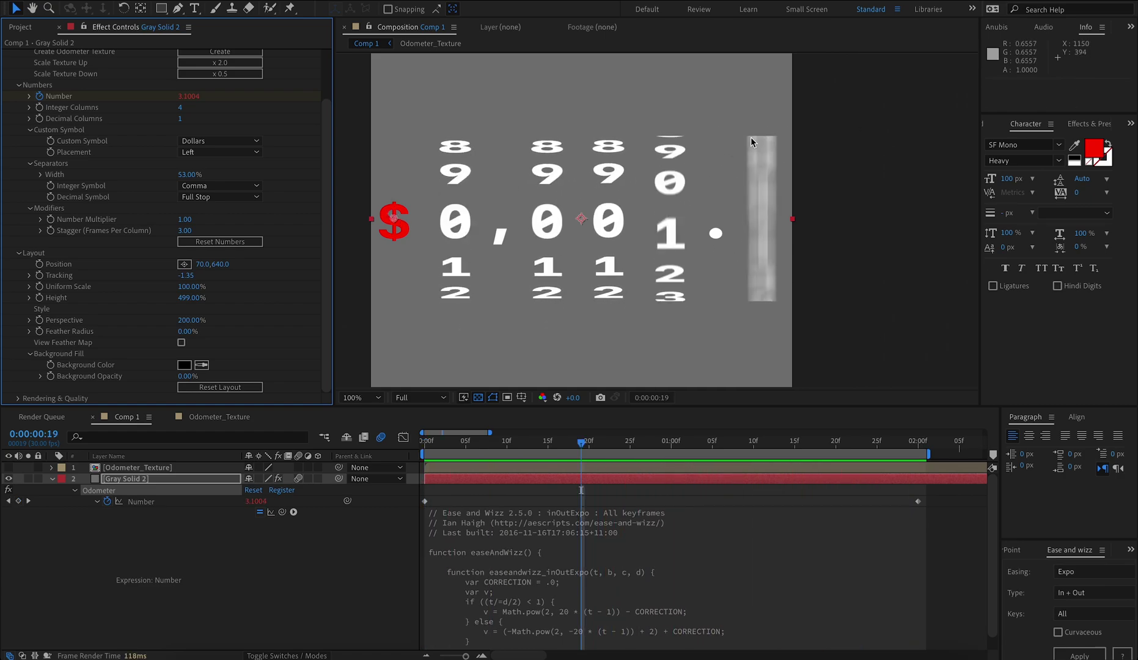
{"action": "left_click_drag", "start_coordinate": [181, 333], "coordinate": [240, 330]}
Step: Test feather radii between about 98% and 200% on the feather map, then hide the map
{"action": "left_click", "coordinate": [181, 343]}
{"action": "left_click", "coordinate": [181, 343]}
{"action": "left_click", "coordinate": [181, 343]}
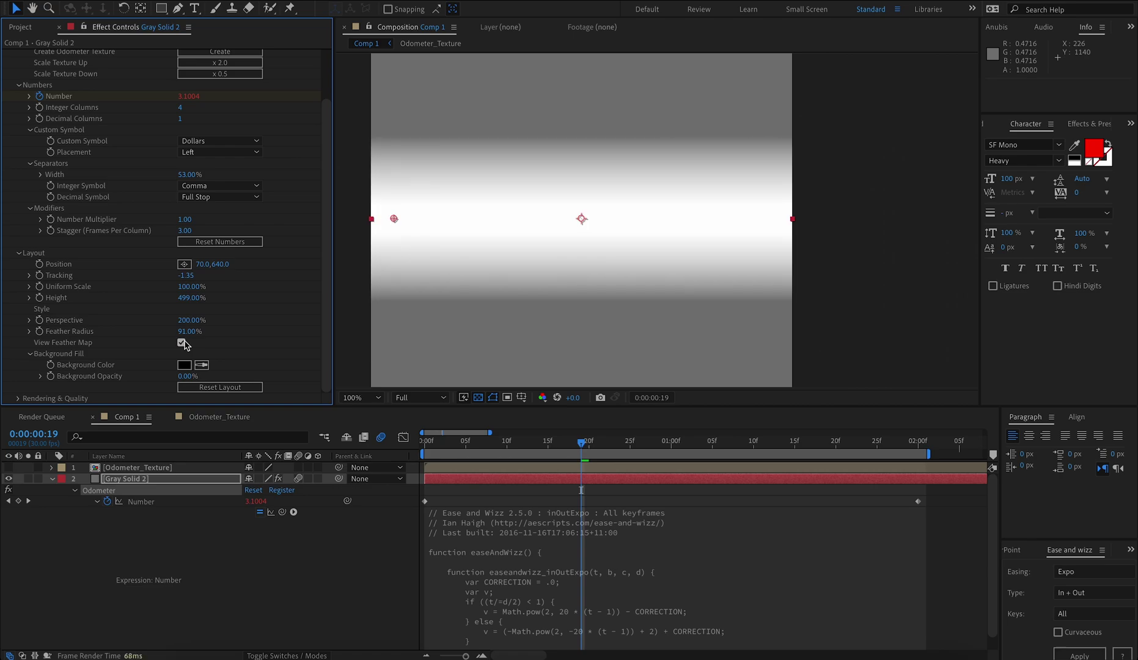
{"action": "left_click_drag", "start_coordinate": [189, 331], "coordinate": [222, 341]}
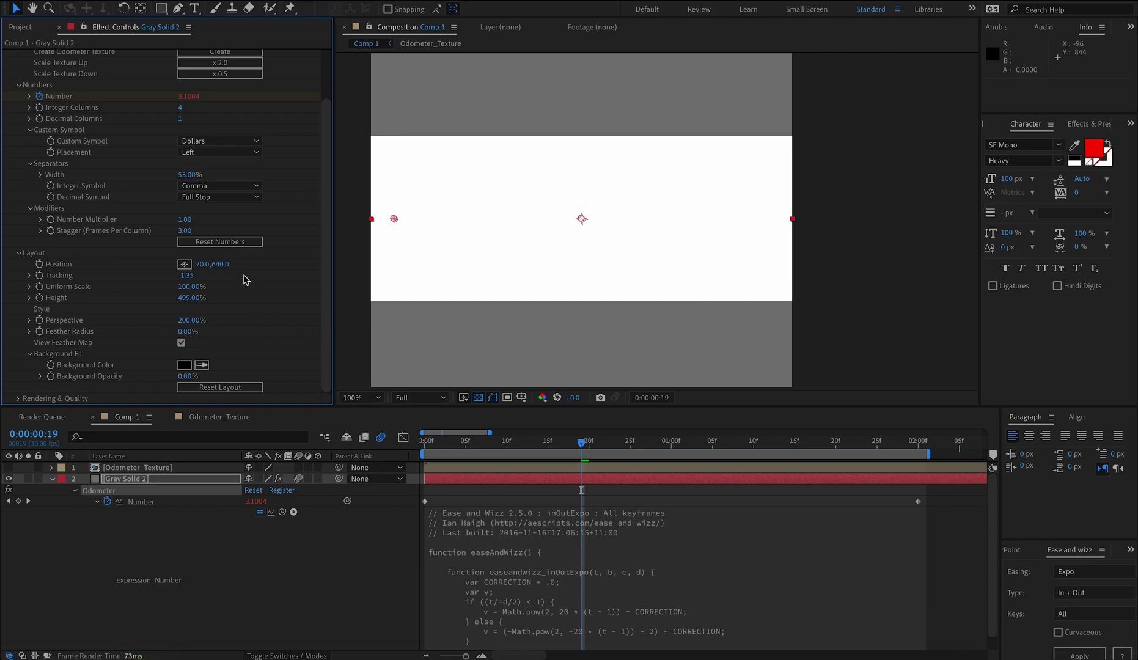
{"action": "left_click_drag", "start_coordinate": [189, 331], "coordinate": [262, 327]}
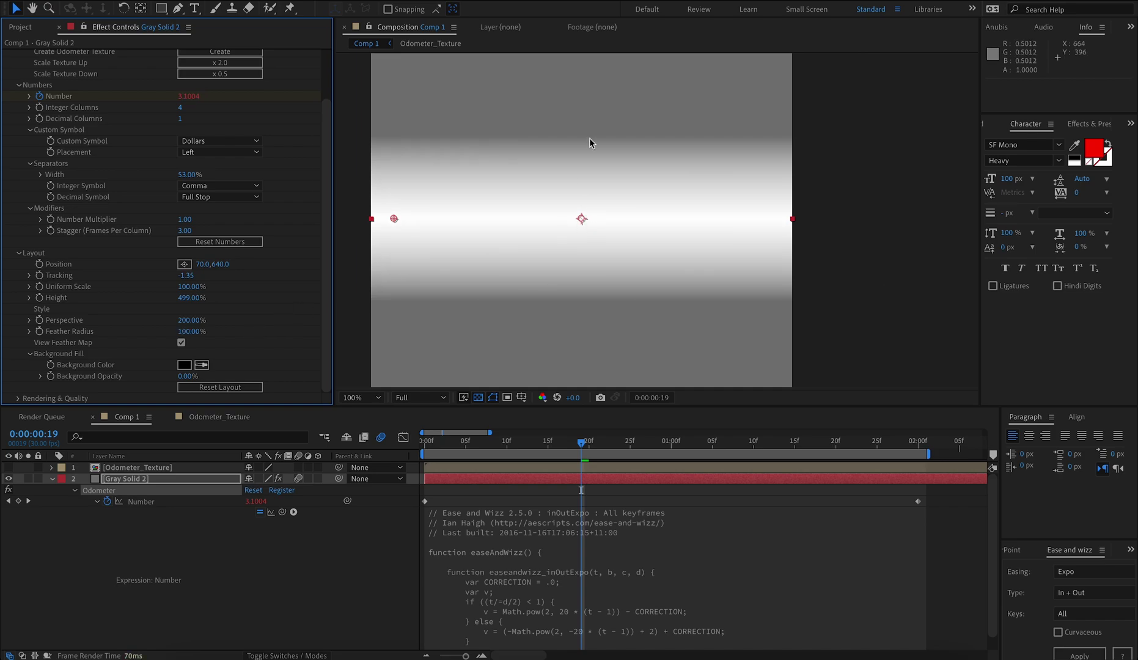
{"action": "left_click_drag", "start_coordinate": [196, 339], "coordinate": [312, 338]}
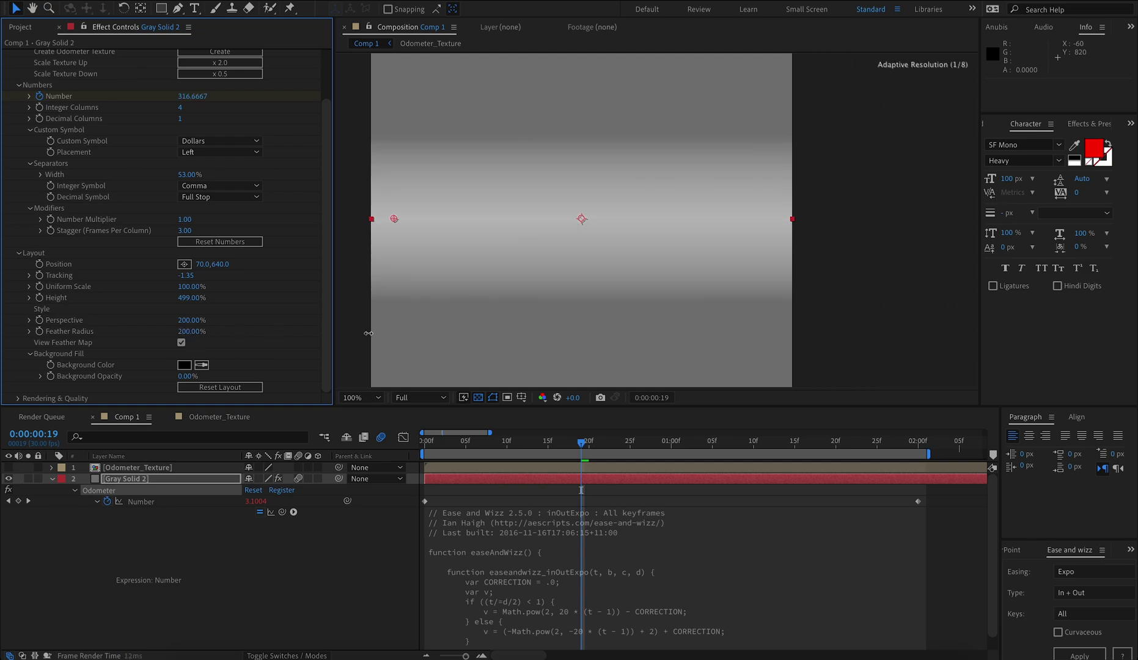
{"action": "left_click", "coordinate": [182, 343]}
{"action": "left_click", "coordinate": [185, 332]}
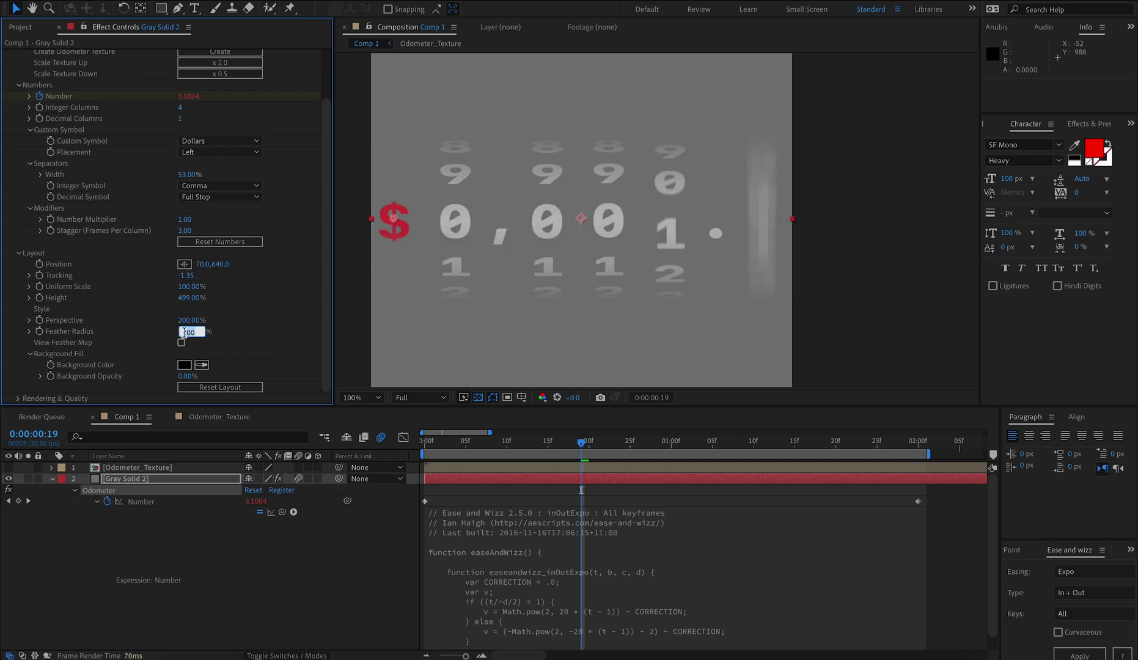
Step: Confirm a 100% feather radius and preview the animation from the start
{"action": "key", "text": "Return"}
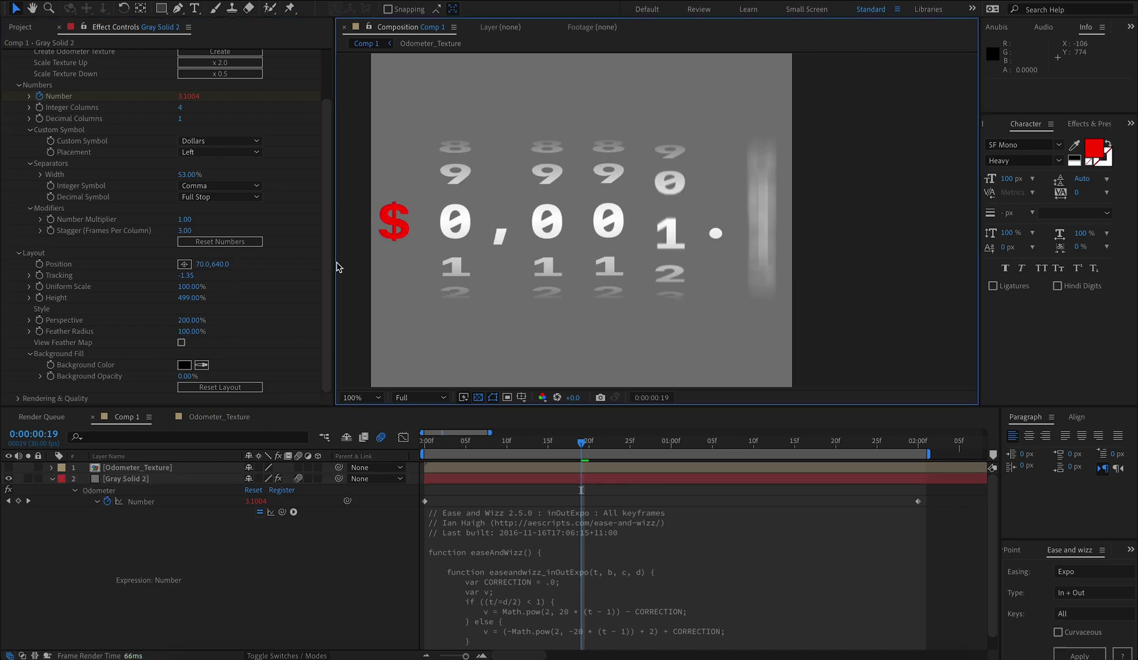
{"action": "left_click", "coordinate": [340, 269]}
{"action": "key", "text": "Home"}
{"action": "key", "text": "space"}
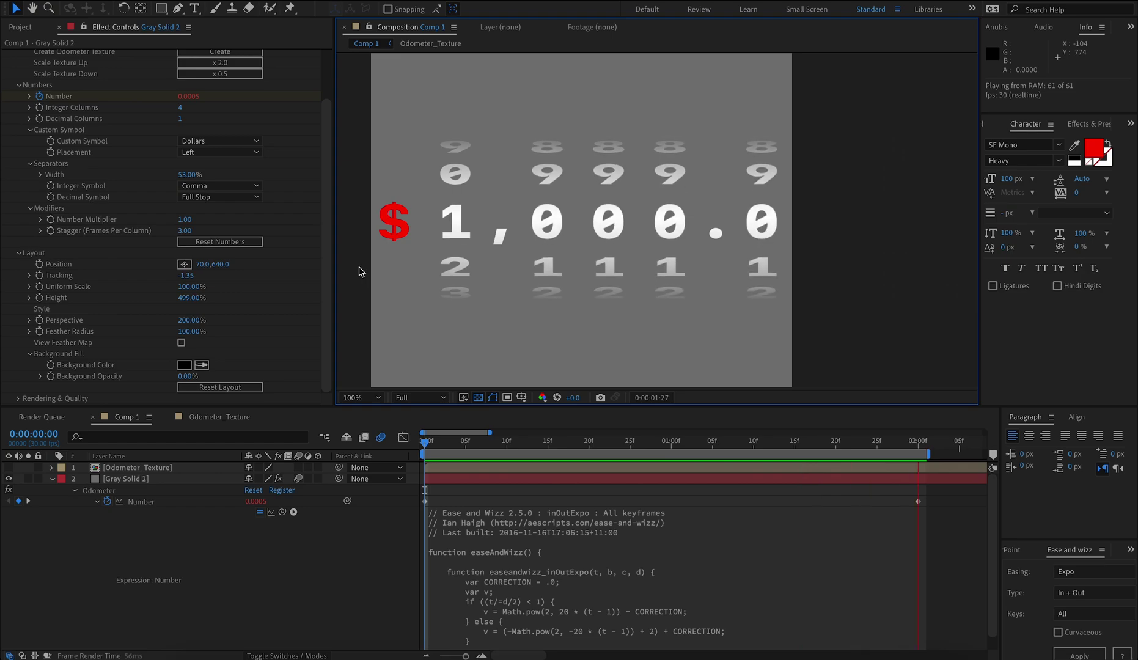
{"action": "key", "text": "space"}
Step: Set Motion Blur Samples to 1280 under Rendering & Quality and preview the blurred roll
{"action": "left_click", "coordinate": [17, 398]}
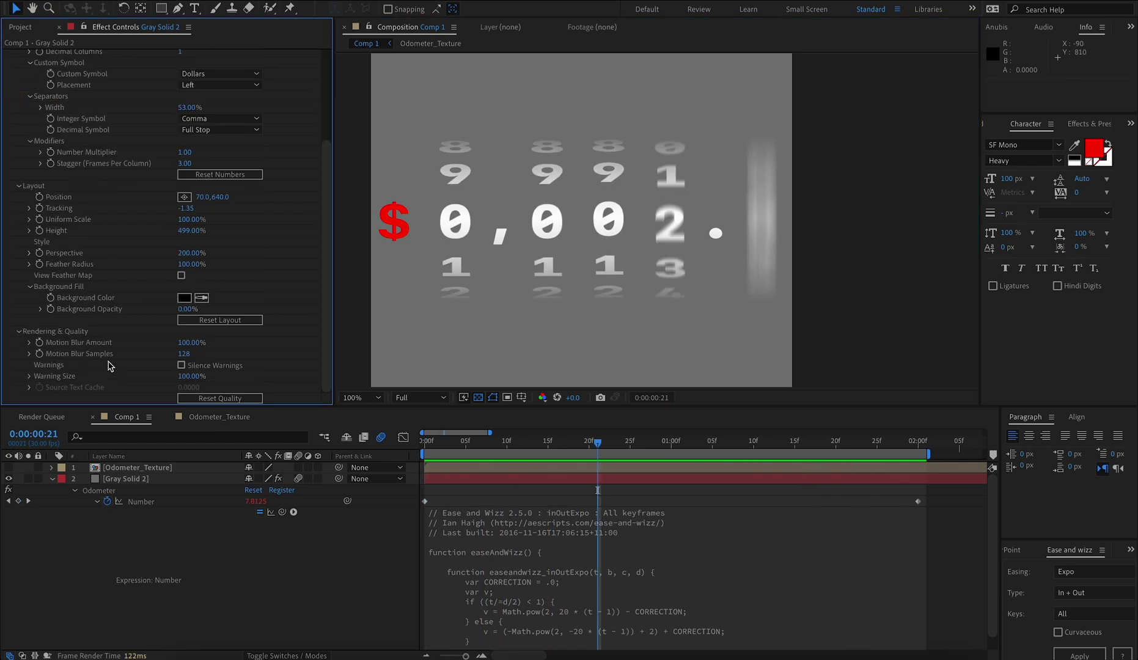
{"action": "mouse_move", "coordinate": [581, 442]}
{"action": "left_mouse_down"}
{"action": "mouse_move", "coordinate": [498, 443]}
{"action": "mouse_move", "coordinate": [581, 443]}
{"action": "left_mouse_up"}
{"action": "left_click_drag", "start_coordinate": [183, 343], "coordinate": [206, 344]}
{"action": "key", "text": "ctrl+z"}
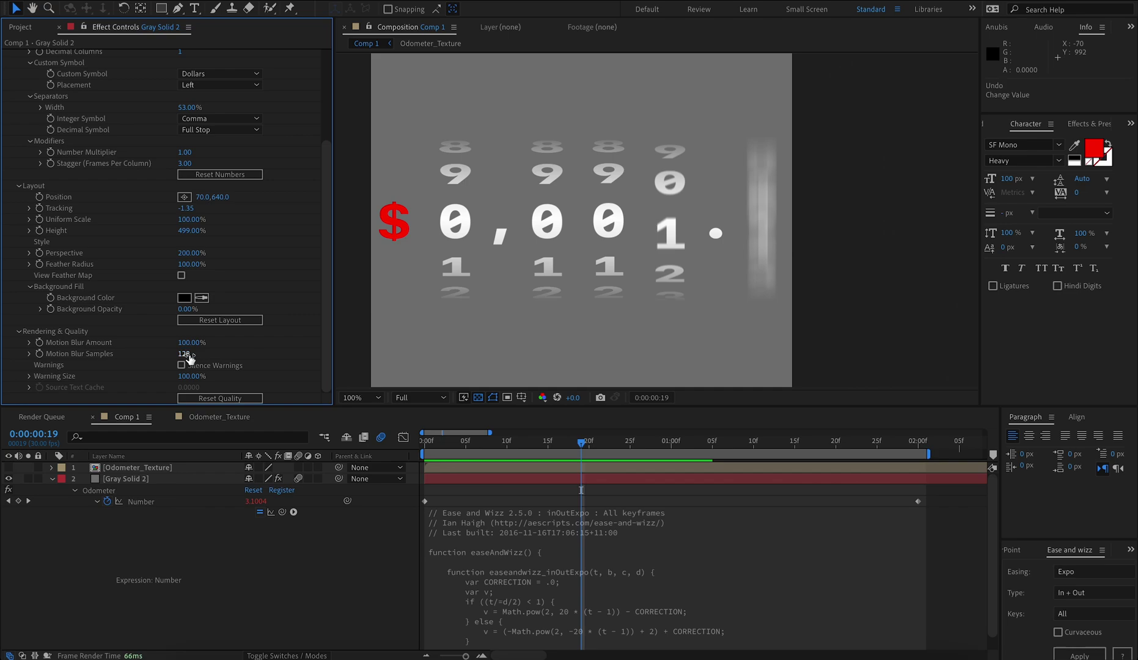
{"action": "type", "text": "0"}
{"action": "key", "text": "Return"}
{"action": "key", "text": "Home"}
{"action": "key", "text": "space"}
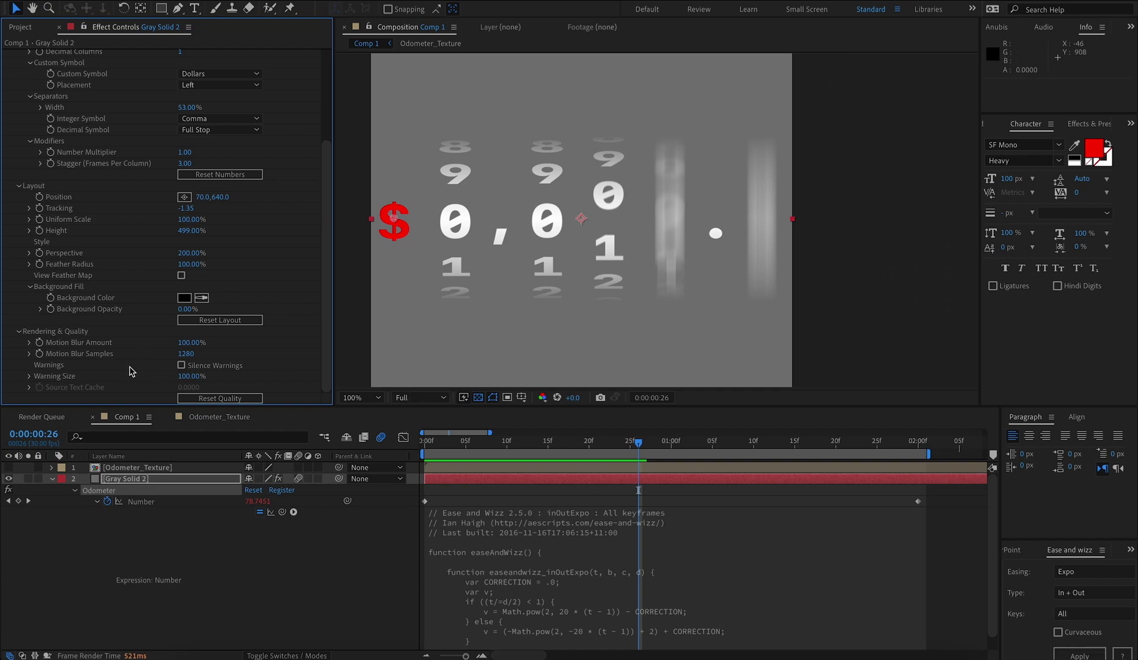
Step: Set the odometer's Source Texture to None
{"action": "scroll", "coordinate": [232, 244], "scroll_direction": "up", "scroll_amount": 4}
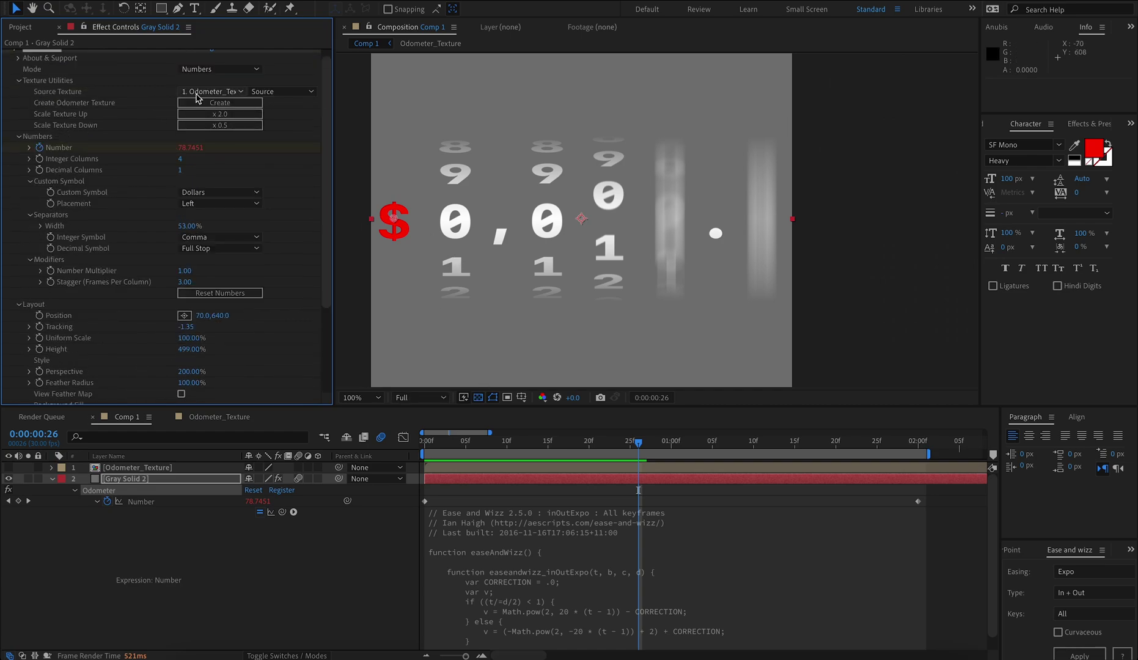
{"action": "left_click", "coordinate": [198, 92]}
{"action": "left_click", "coordinate": [202, 104]}
{"action": "scroll", "coordinate": [141, 394], "scroll_direction": "down", "scroll_amount": 5}
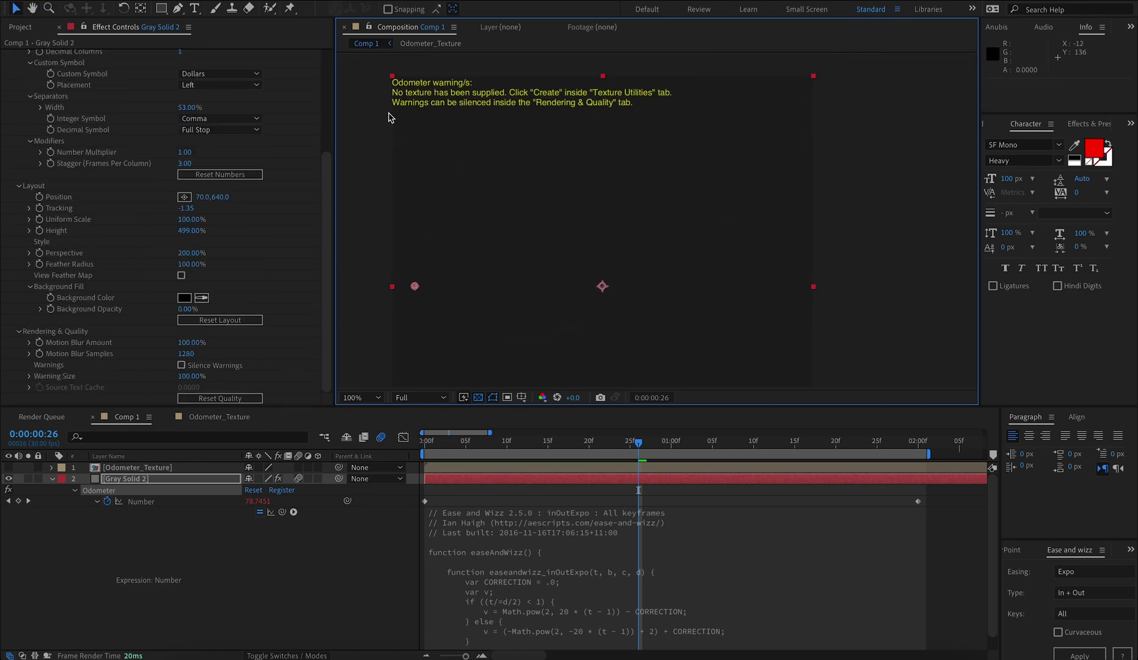
{"action": "left_click", "coordinate": [183, 372]}
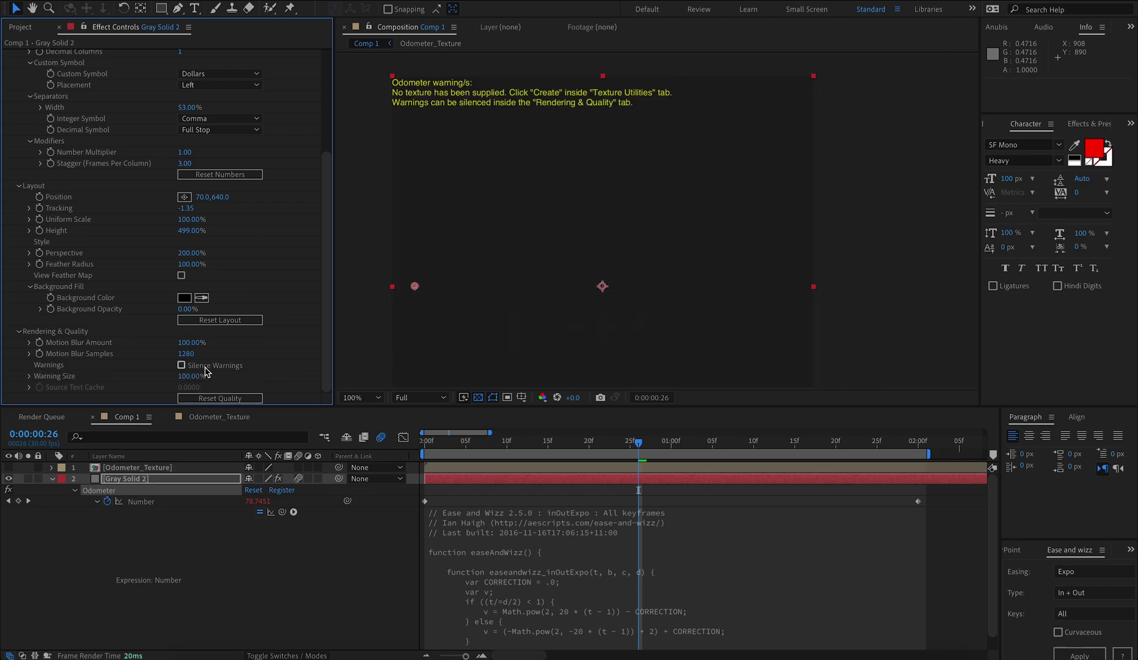
Step: Review the Mode choices, keeping the odometer in Numbers mode
{"action": "scroll", "coordinate": [152, 298], "scroll_direction": "up", "scroll_amount": 5}
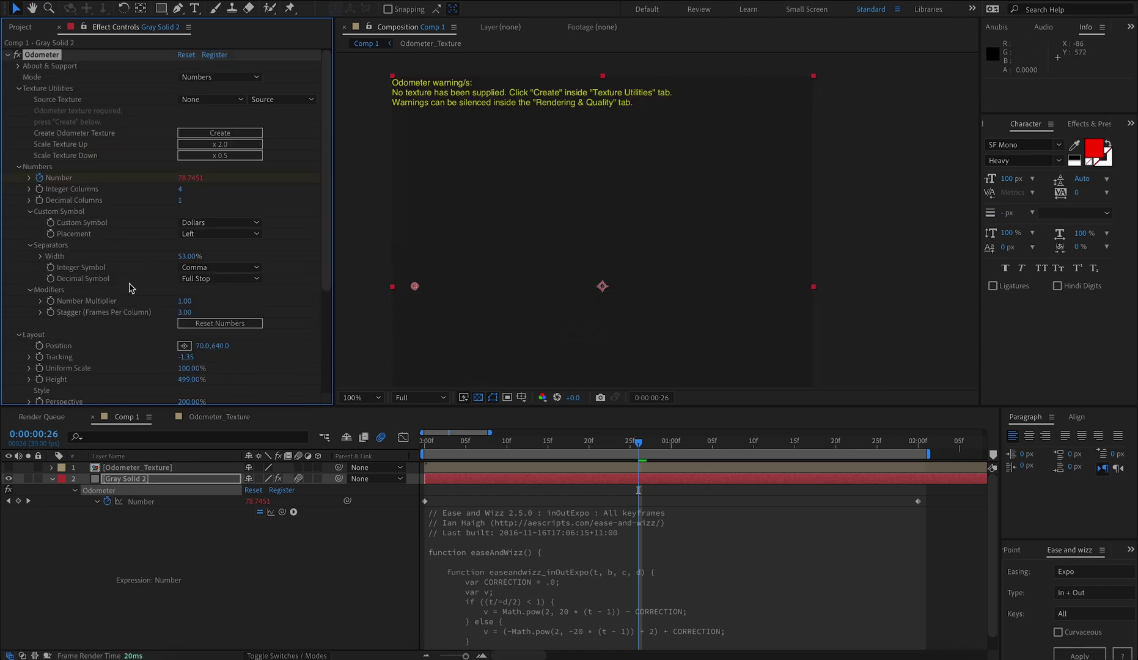
{"action": "scroll", "coordinate": [488, 323], "scroll_direction": "right", "scroll_amount": 2}
{"action": "scroll", "coordinate": [124, 283], "scroll_direction": "down", "scroll_amount": 5}
{"action": "scroll", "coordinate": [124, 283], "scroll_direction": "up", "scroll_amount": 5}
{"action": "left_click", "coordinate": [195, 78]}
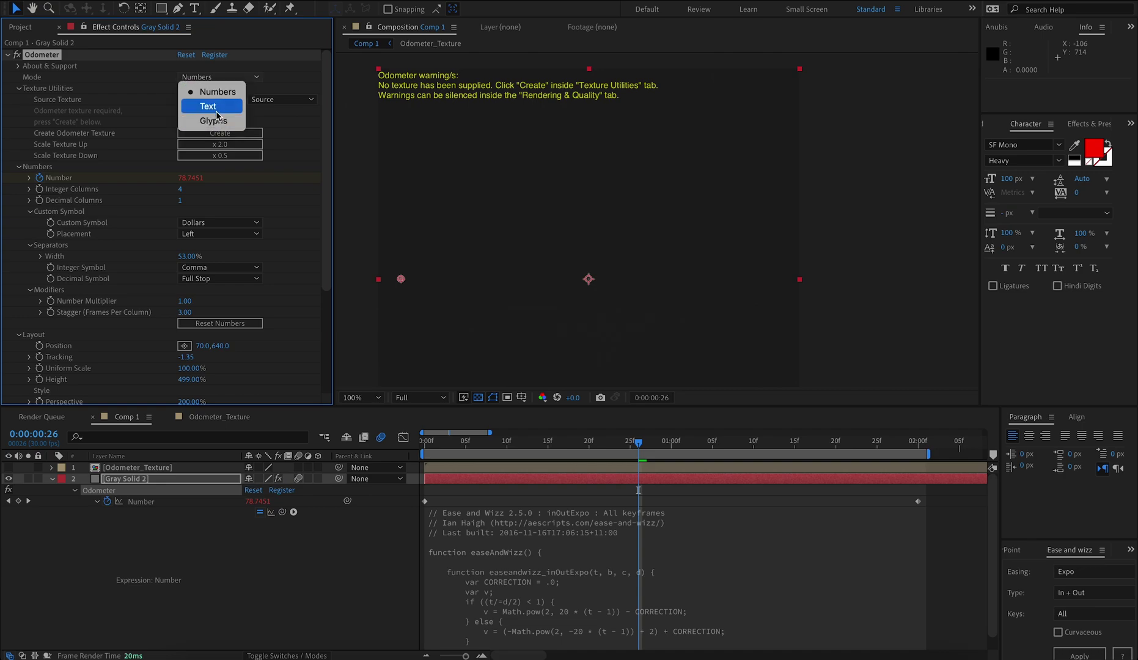
{"action": "left_click", "coordinate": [154, 116]}
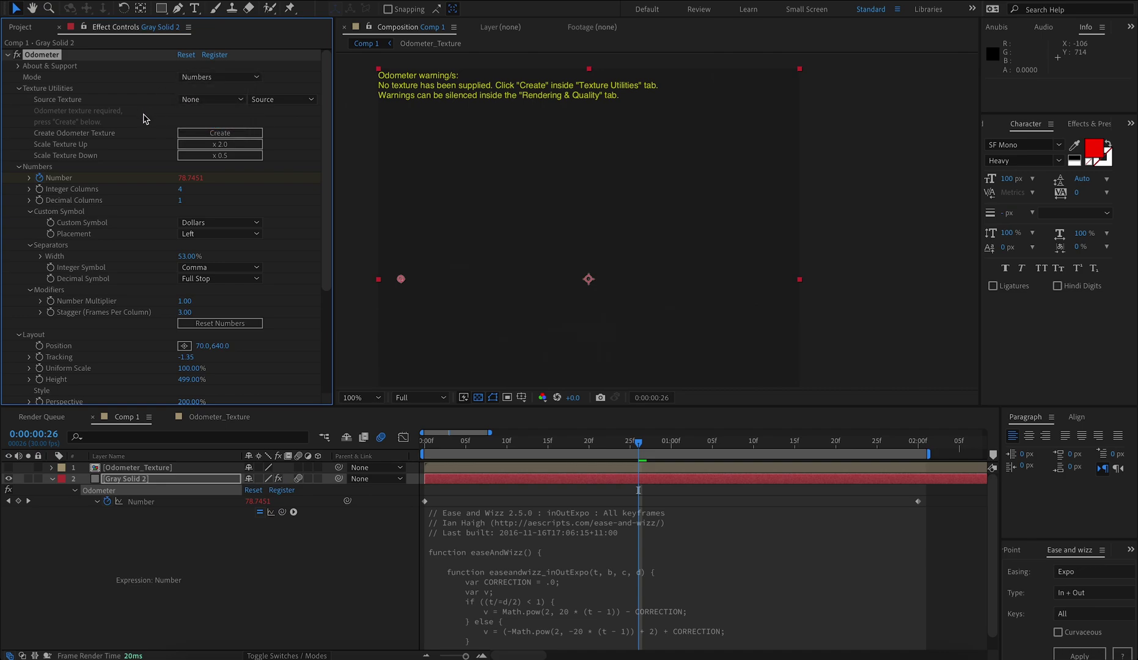